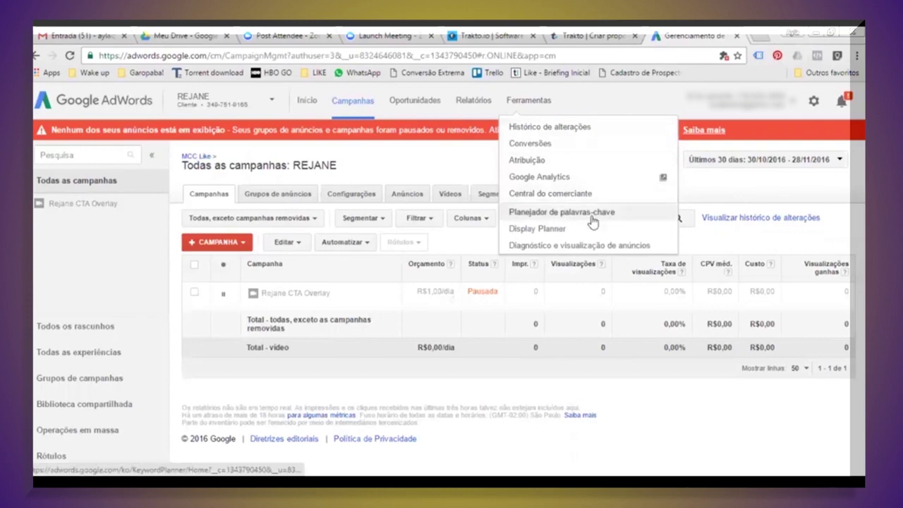
Step: Open the Planejador de palavras-chave and start a new keyword search by phrase with "coaching para executivo" as the product or service
left_click(507, 213)
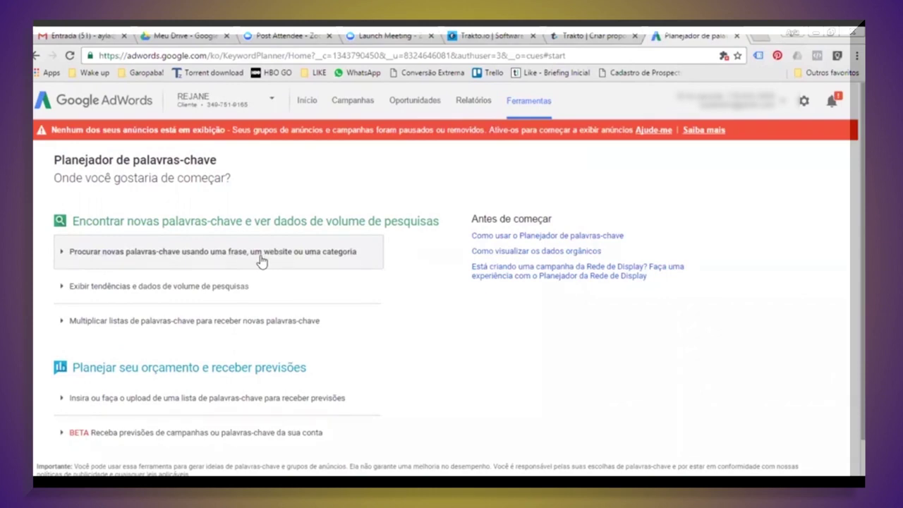
left_click(261, 260)
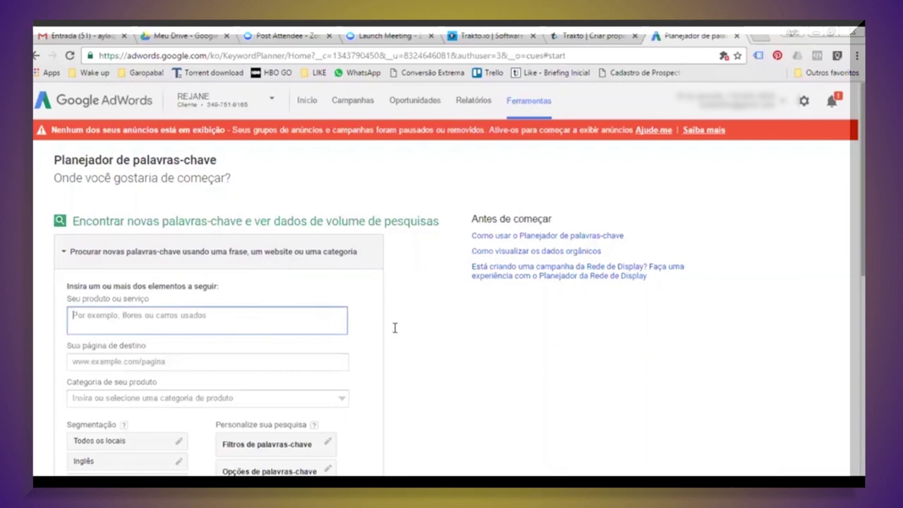
type("co")
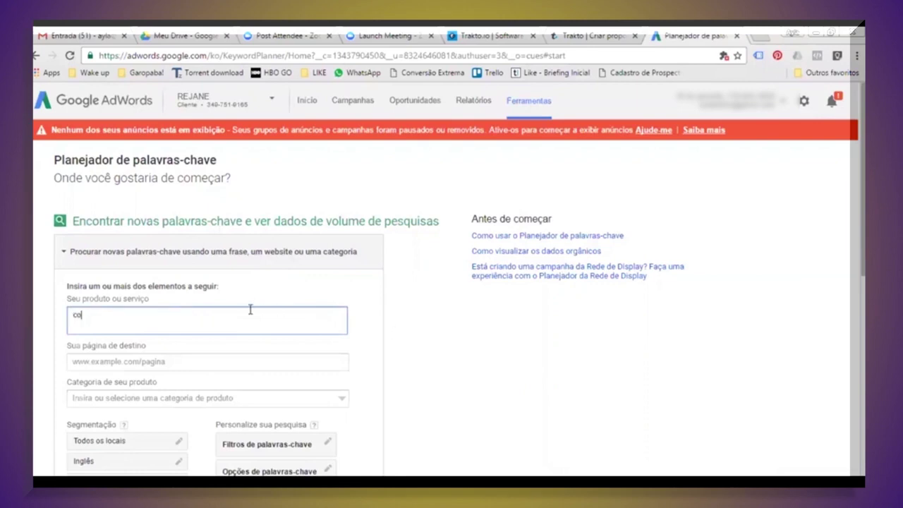
type("aching")
key("Left")
key("Left")
key("Left")
type("para executivo")
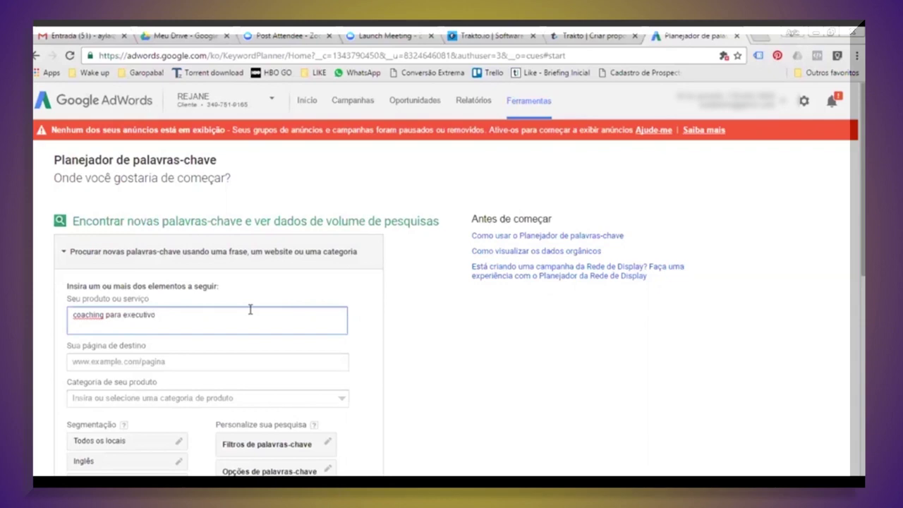
Step: Add Português to the search's target languages and save the language selection
scroll(251, 309, "down", 2)
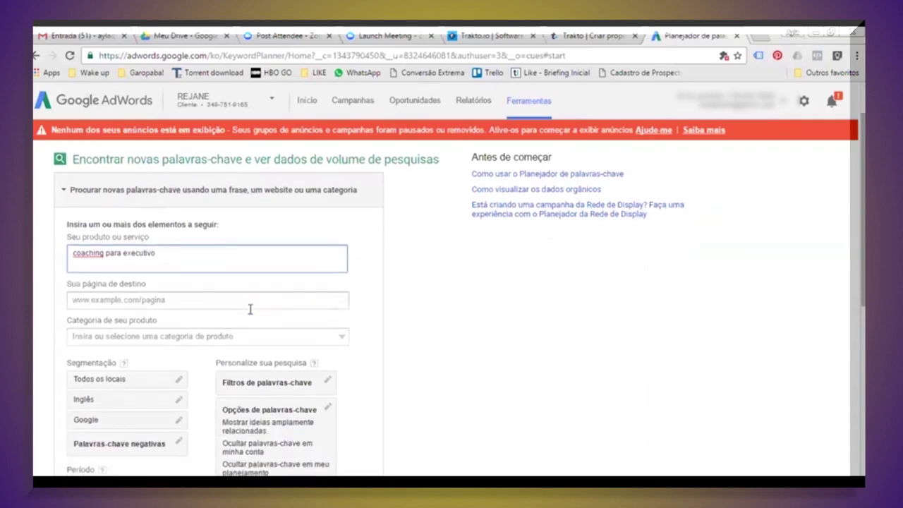
left_click(162, 403)
left_click(106, 249)
type("port")
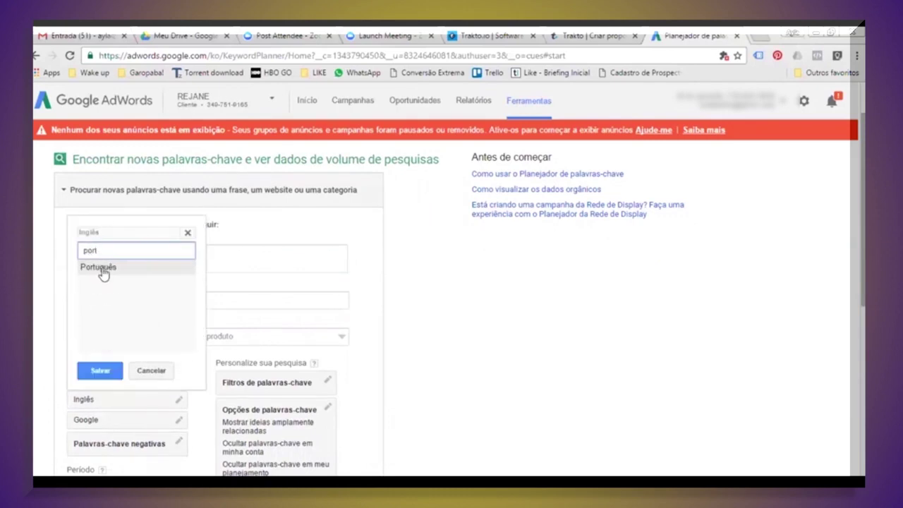
left_click(103, 269)
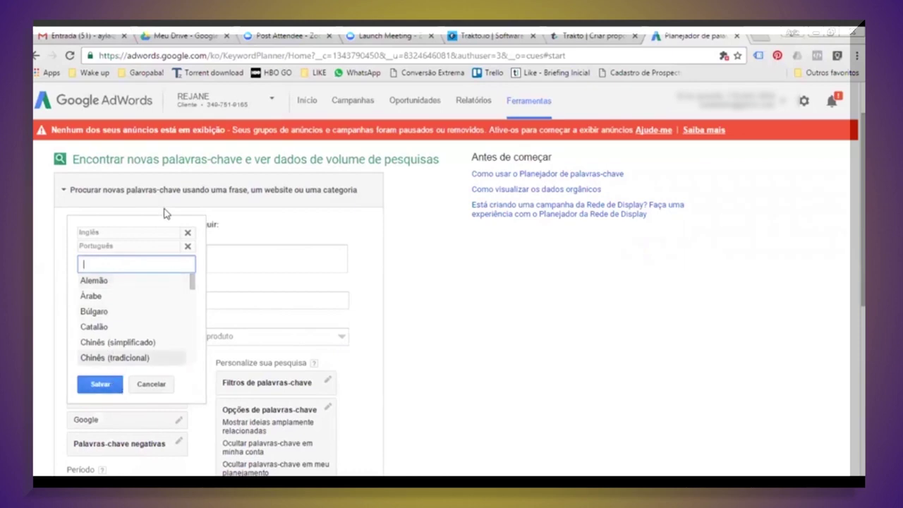
left_click(89, 384)
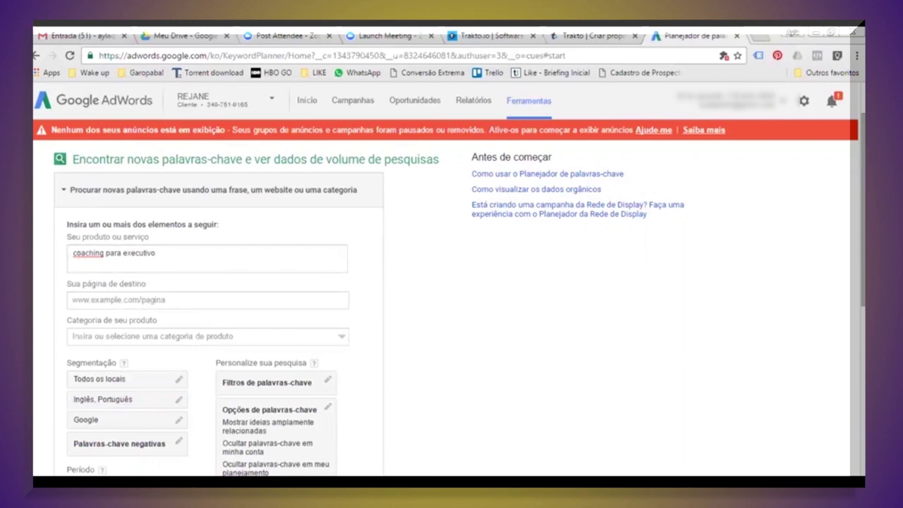
Step: Change the product or service phrase to the plural "coaching para executivos"
left_click(180, 256)
type("s")
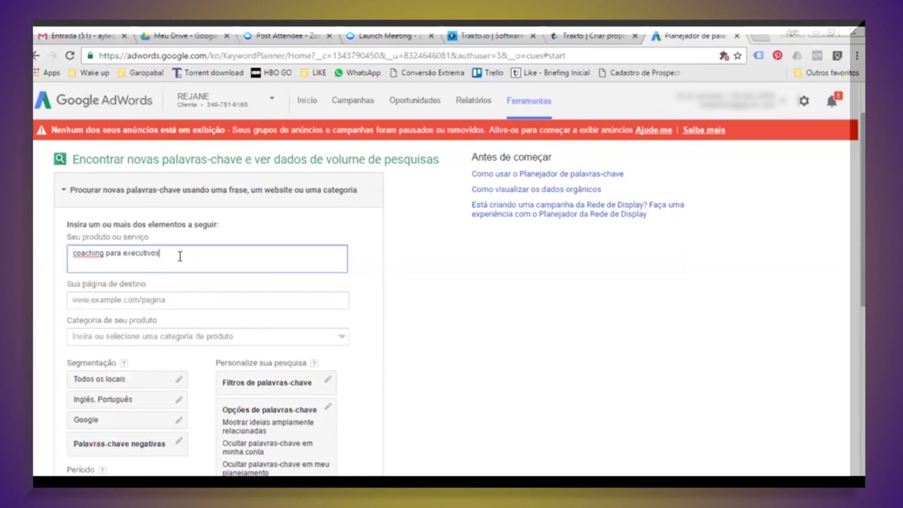
left_click_drag(164, 256, 69, 252)
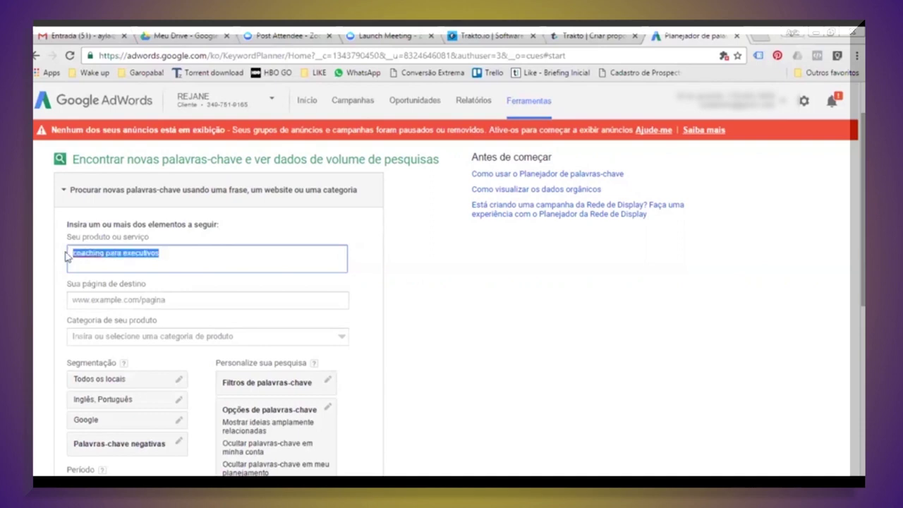
left_click(100, 255)
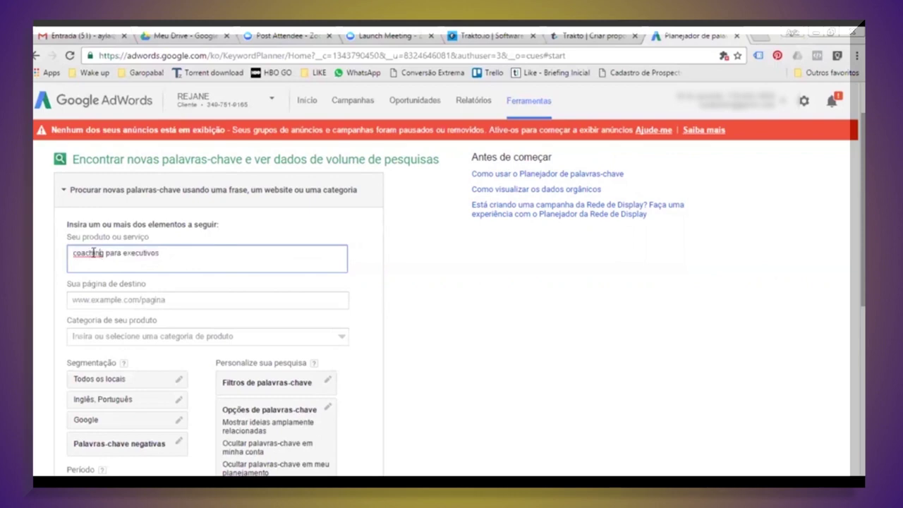
left_click_drag(168, 250, 64, 262)
left_click(161, 259)
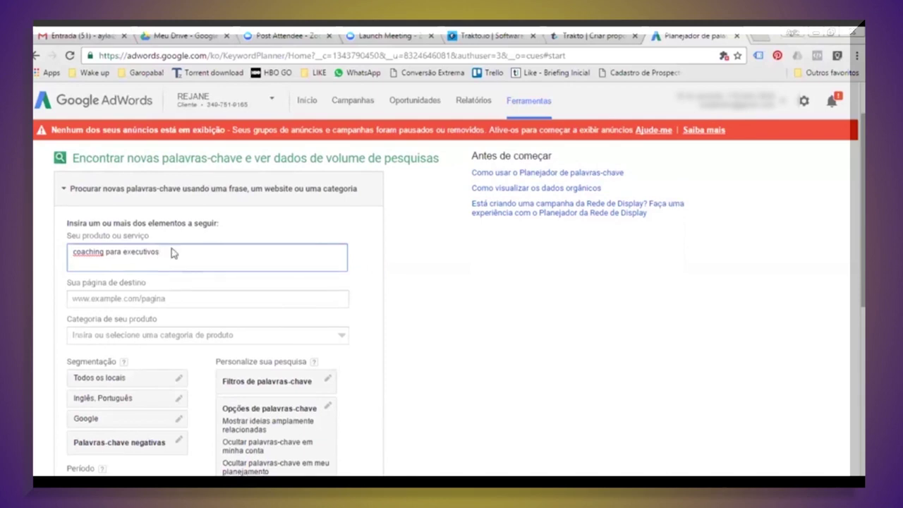
Step: Set the target location to Brasil, save it, and get the keyword ideas
scroll(172, 250, "down", 1)
left_click(177, 317)
left_click(141, 357)
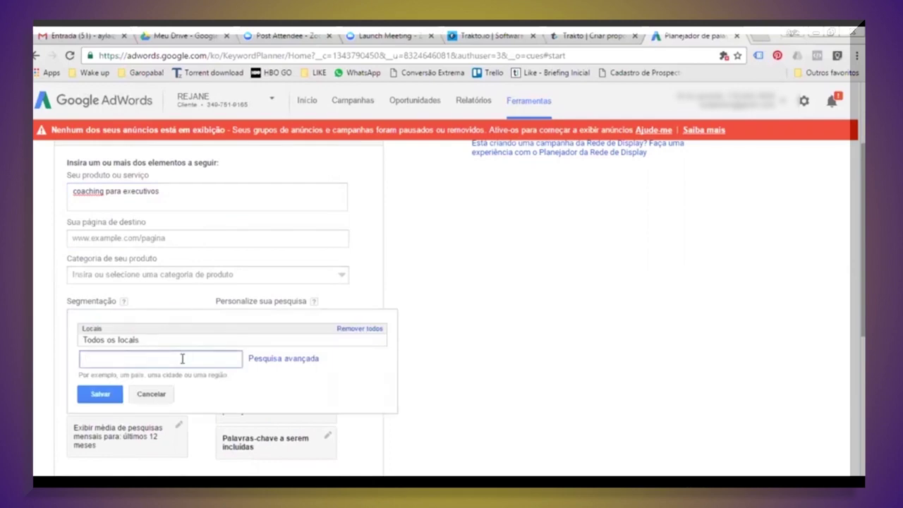
type("brasil")
key("Return")
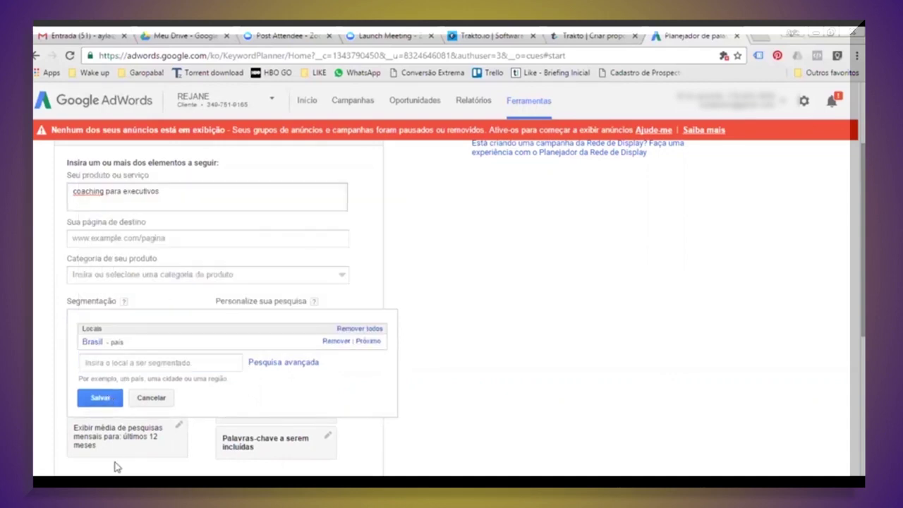
left_click(101, 398)
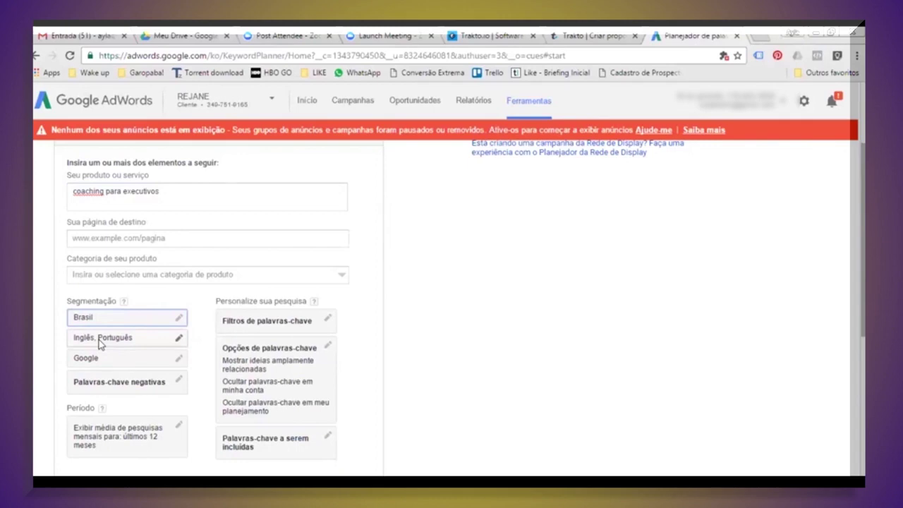
scroll(468, 362, "down", 2)
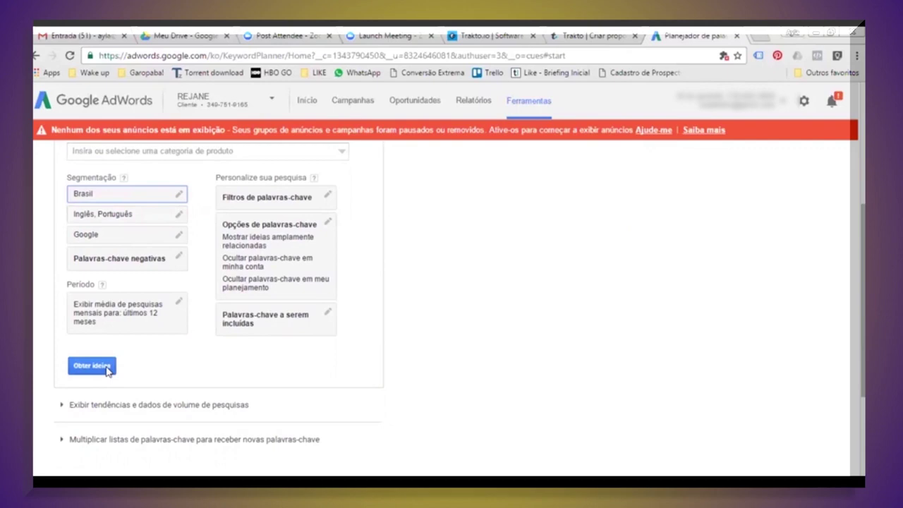
left_click(91, 365)
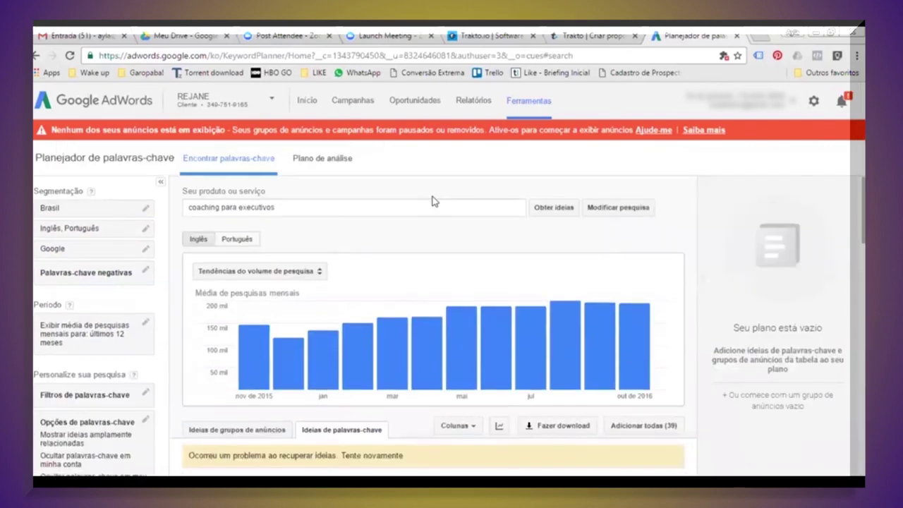
Step: Examine the monthly search volume trend chart and the search averages, competition and suggested bids of the first keyword ideas
scroll(434, 202, "down", 1)
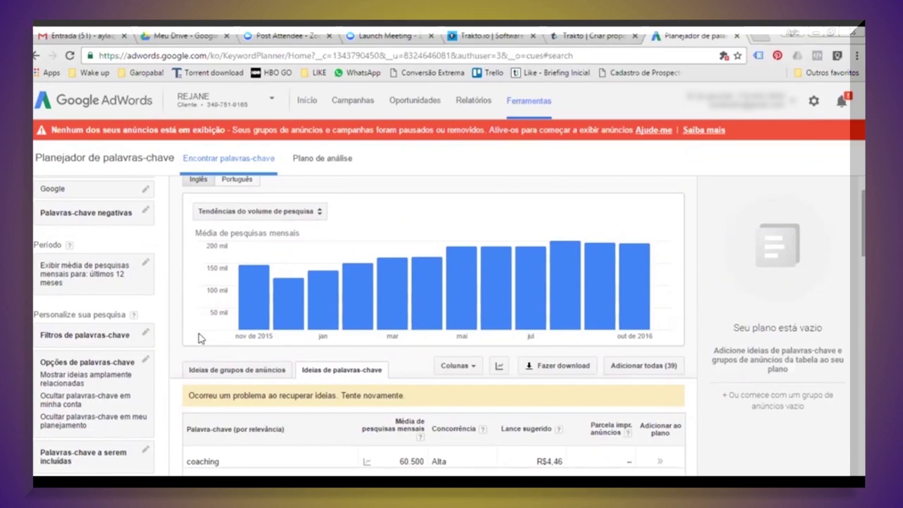
triple_click(631, 335)
left_click(631, 332)
scroll(447, 218, "down", 1)
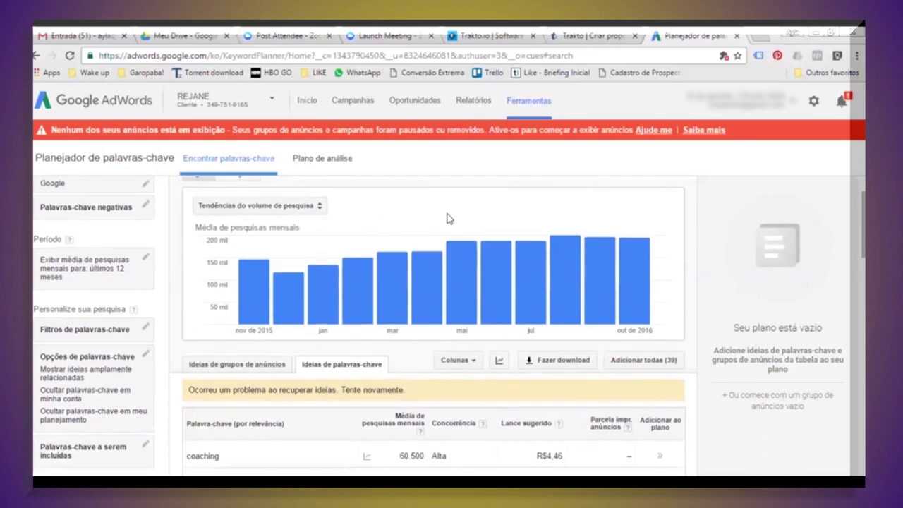
scroll(447, 219, "down", 1)
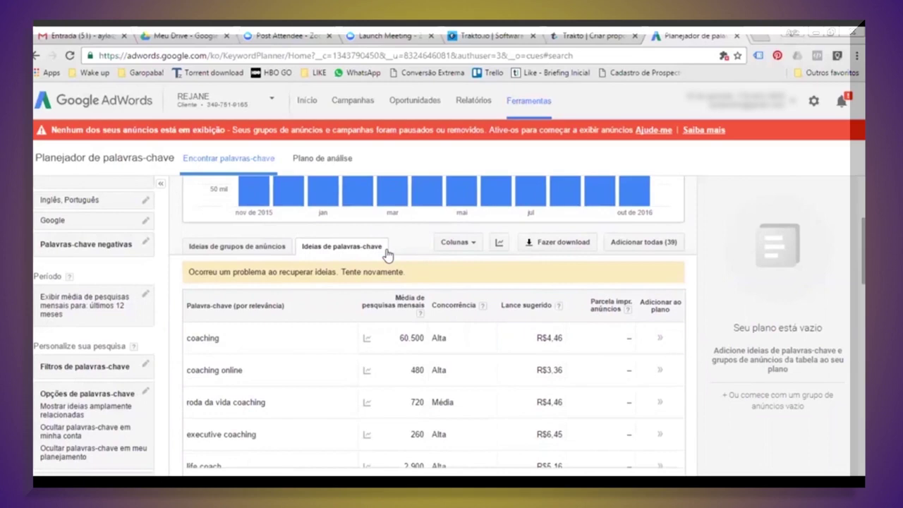
scroll(389, 254, "down", 1)
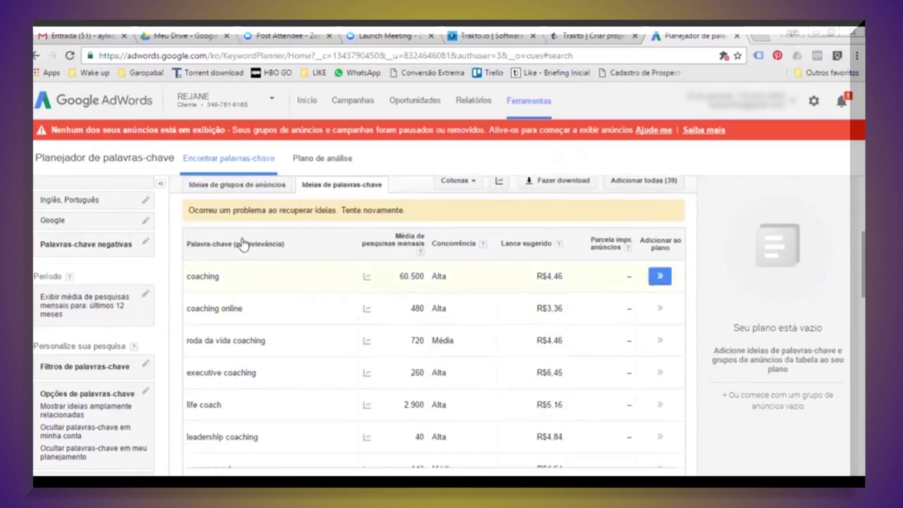
mouse_move(422, 270)
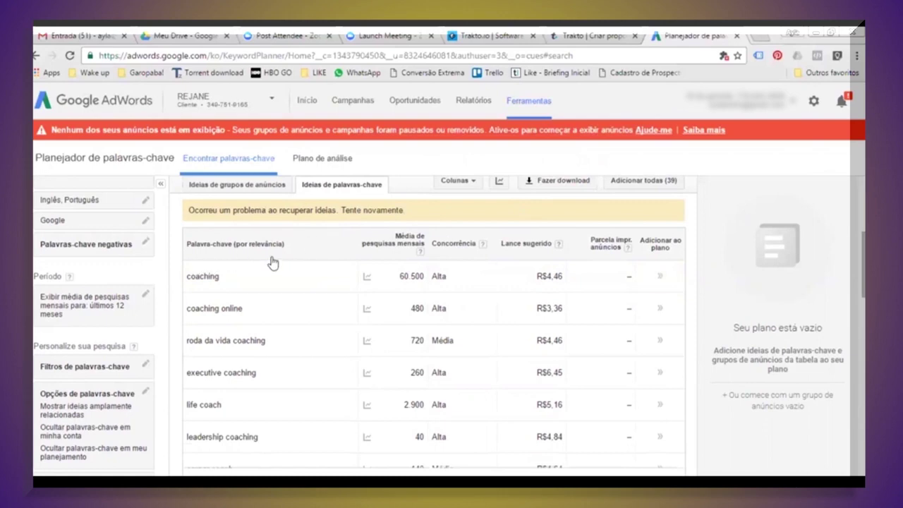
scroll(274, 261, "down", 1)
scroll(295, 292, "up", 1)
Step: Show the page in full screen and review the keyword ideas list, comparing monthly searches, competition and suggested bid for each coaching term
key("F11")
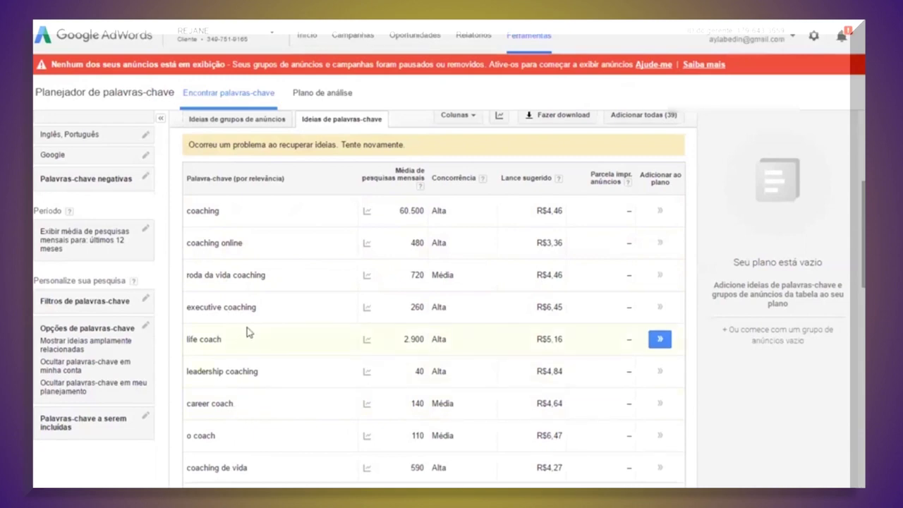
scroll(238, 258, "down", 2)
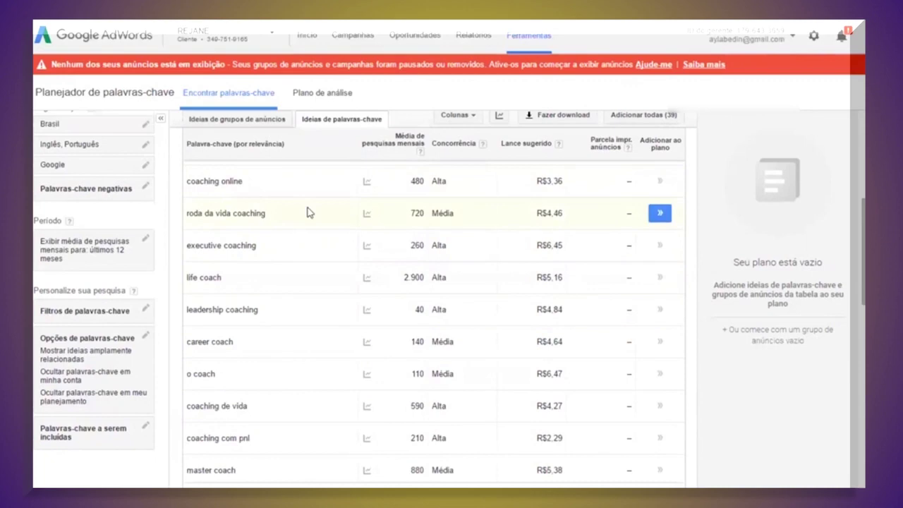
scroll(308, 212, "up", 2)
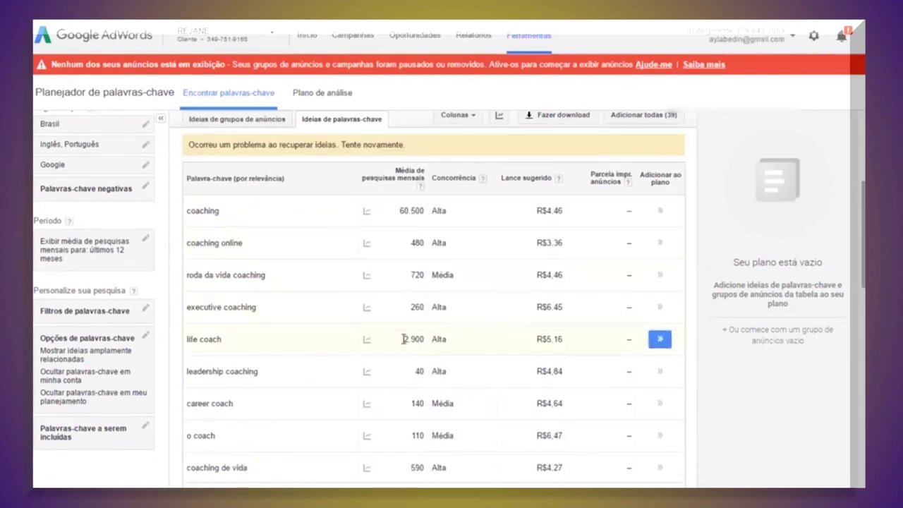
mouse_move(367, 341)
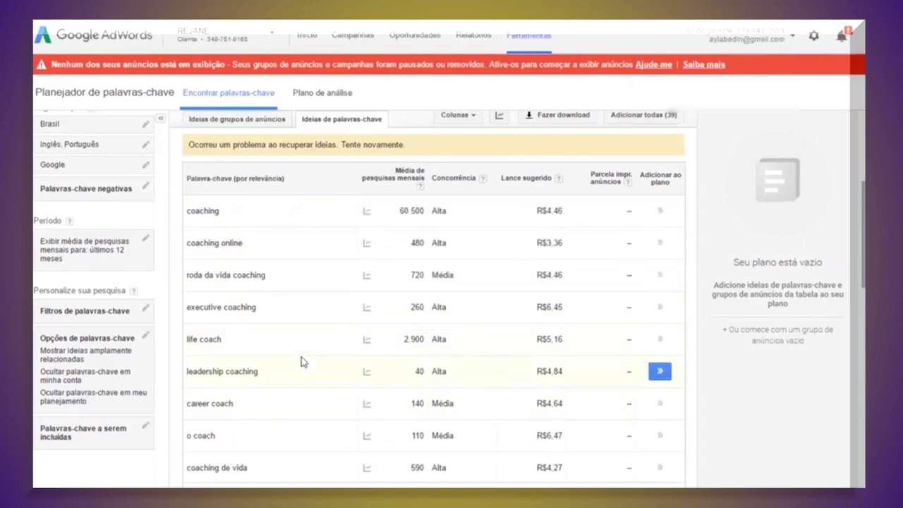
scroll(301, 357, "down", 2)
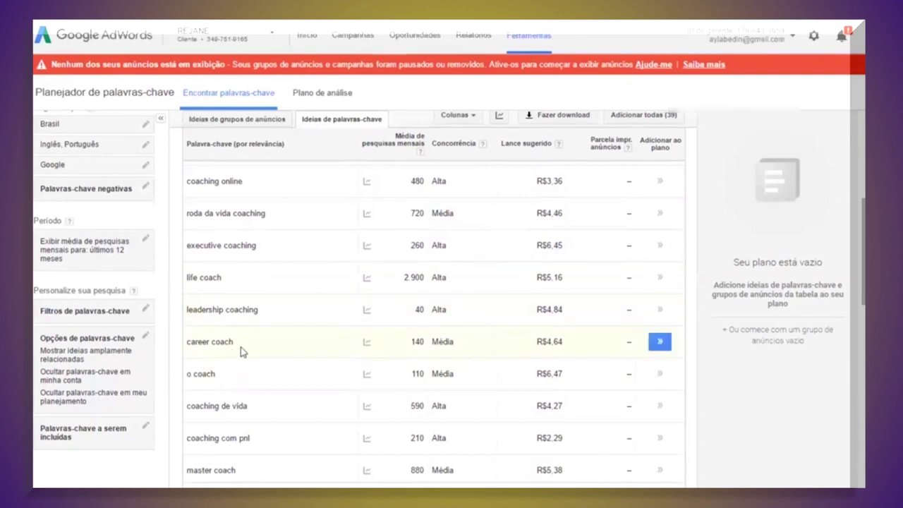
scroll(311, 346, "down", 2)
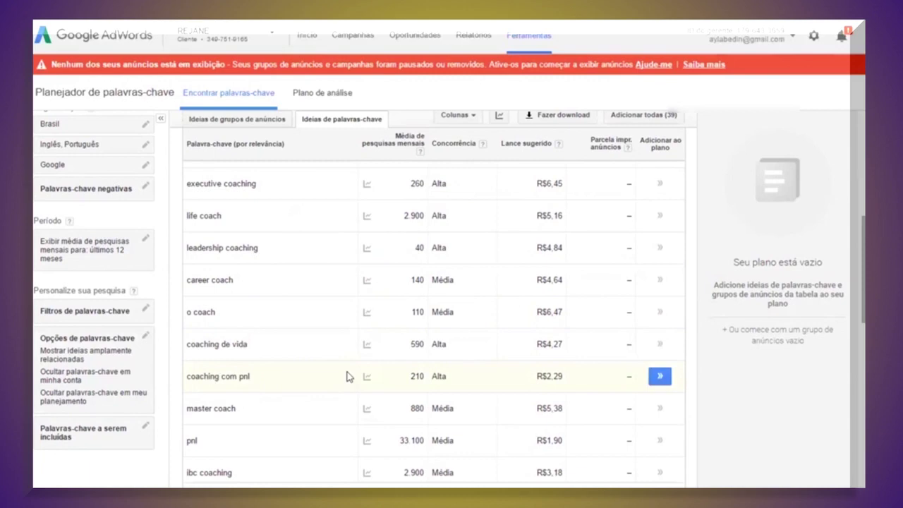
scroll(236, 416, "down", 1)
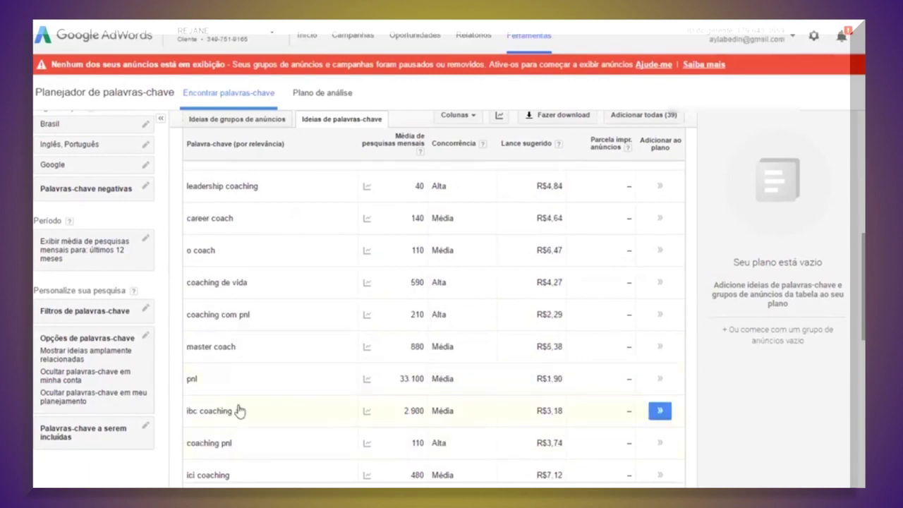
mouse_move(210, 380)
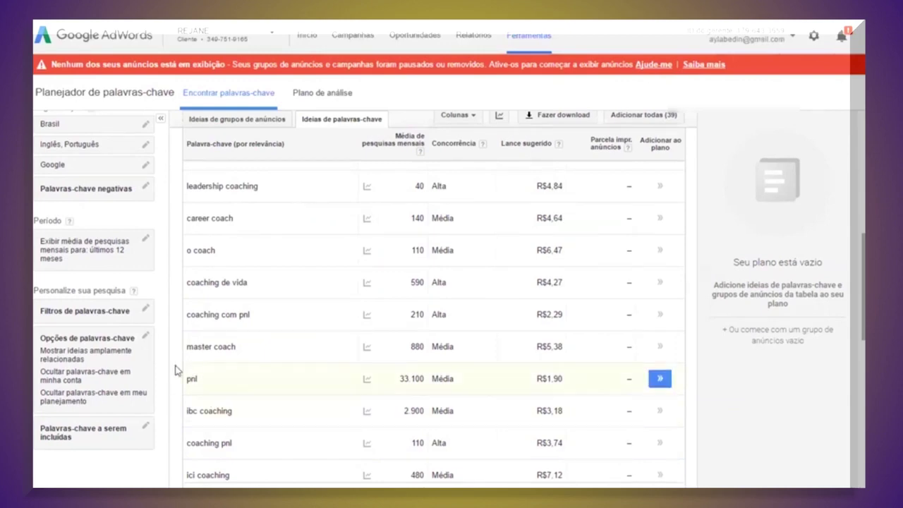
mouse_move(368, 377)
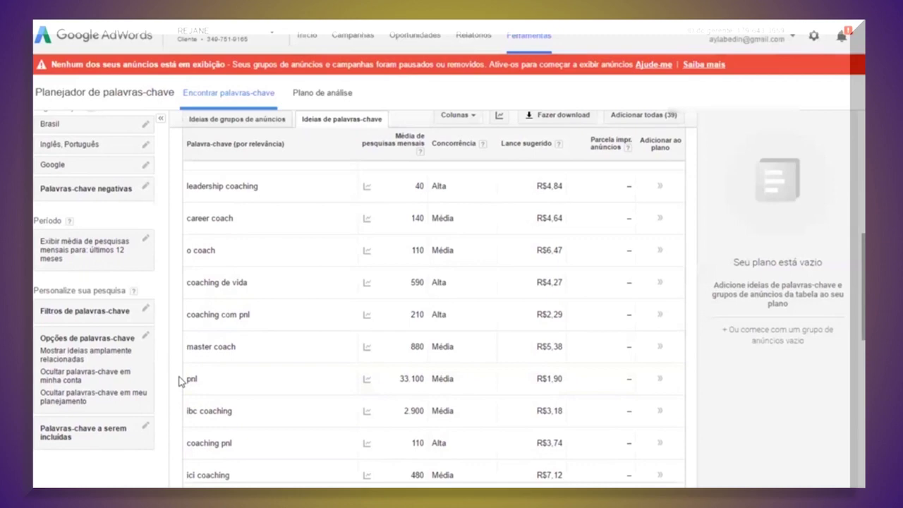
scroll(395, 273, "down", 2)
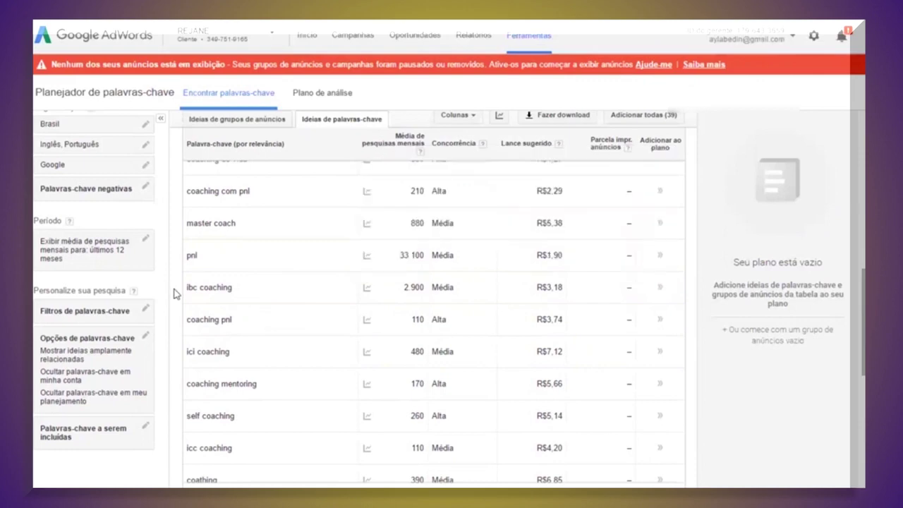
scroll(176, 293, "down", 2)
scroll(175, 294, "down", 2)
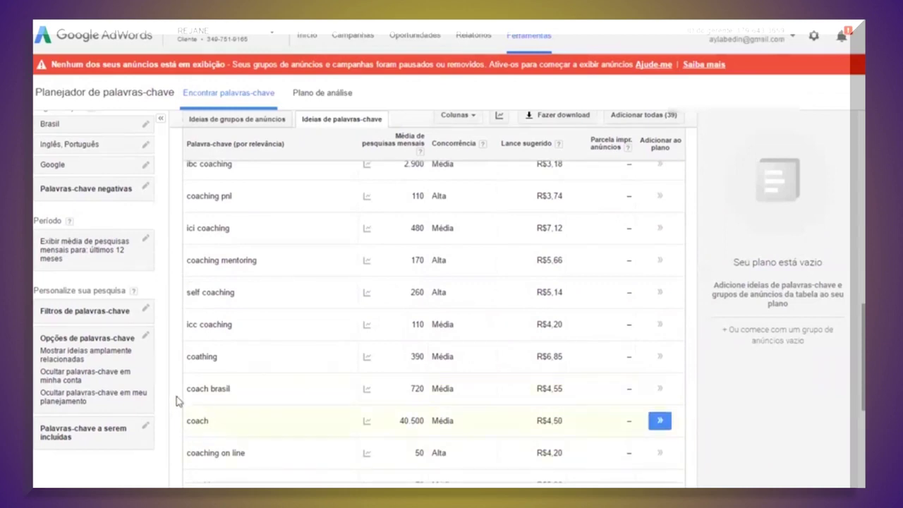
scroll(282, 377, "down", 2)
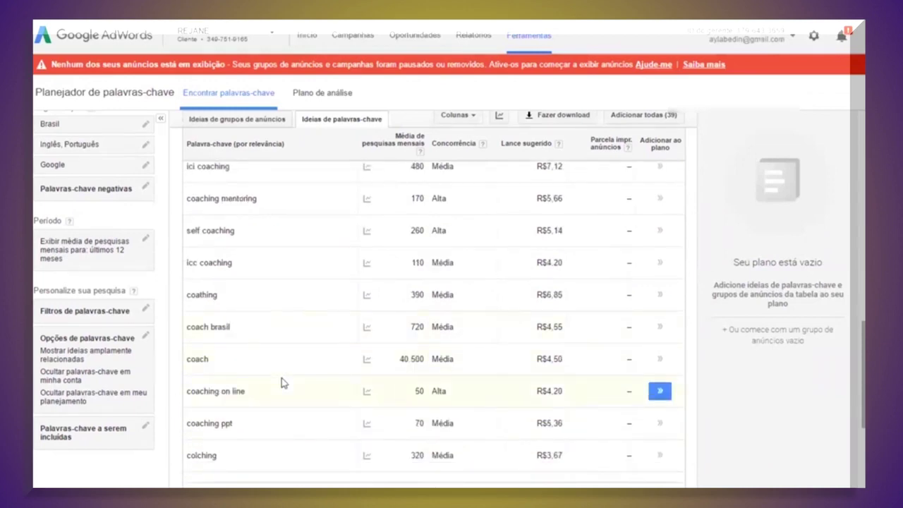
scroll(282, 383, "down", 2)
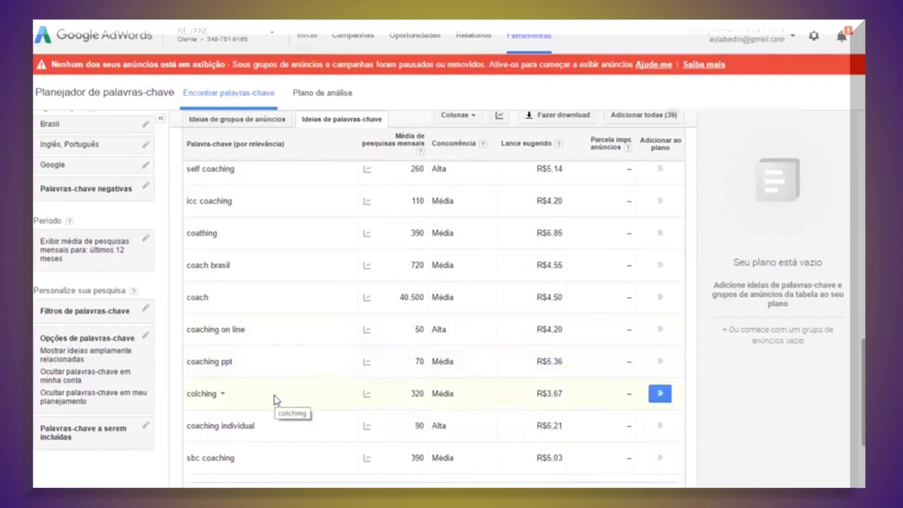
Step: Review the remaining coaching keyword ideas through the end of the list, including their monthly searches, competition and suggested bids
scroll(275, 400, "down", 4)
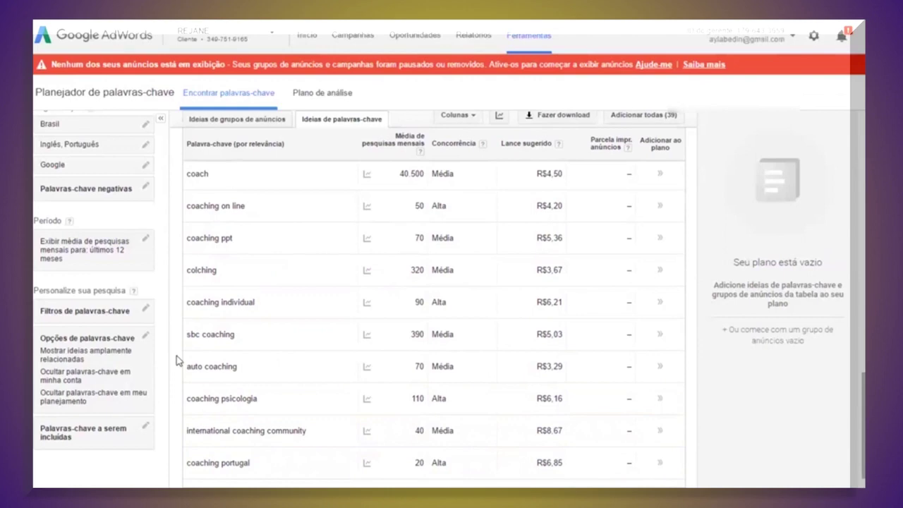
scroll(177, 359, "down", 1)
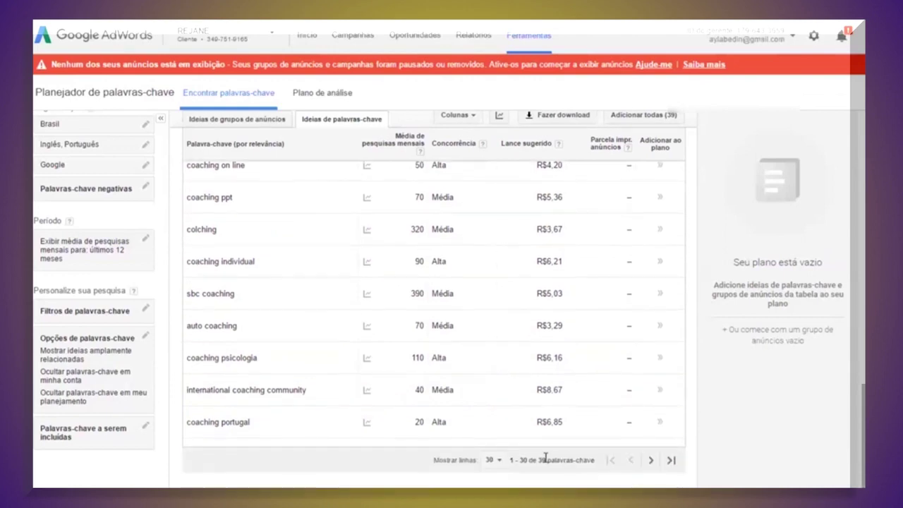
scroll(292, 222, "up", 10)
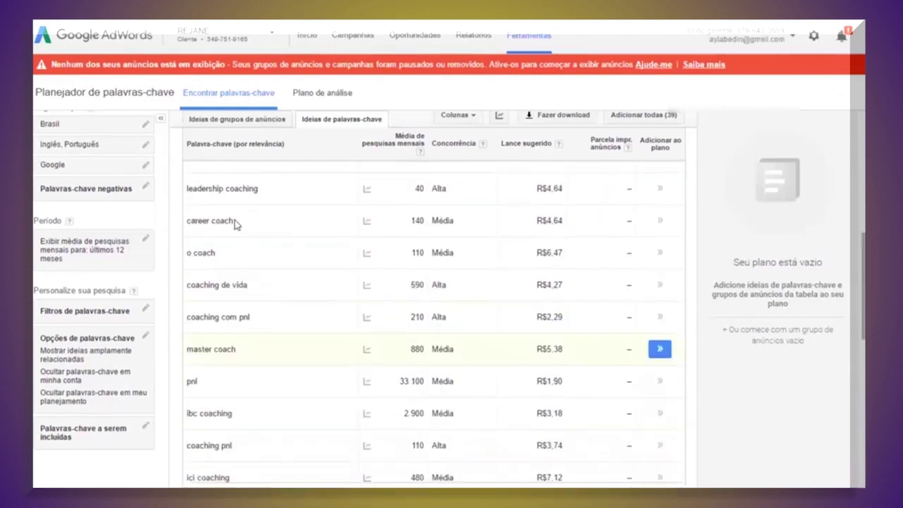
scroll(204, 254, "up", 3)
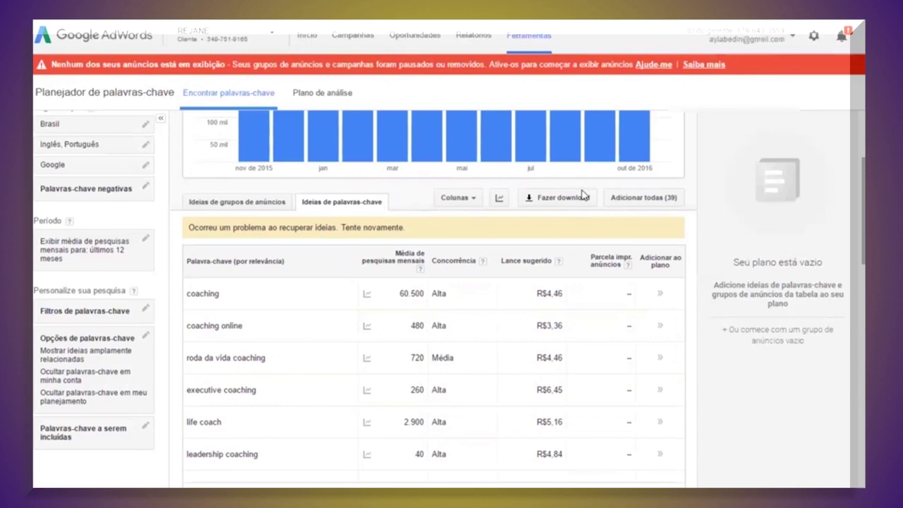
scroll(578, 267, "up", 3)
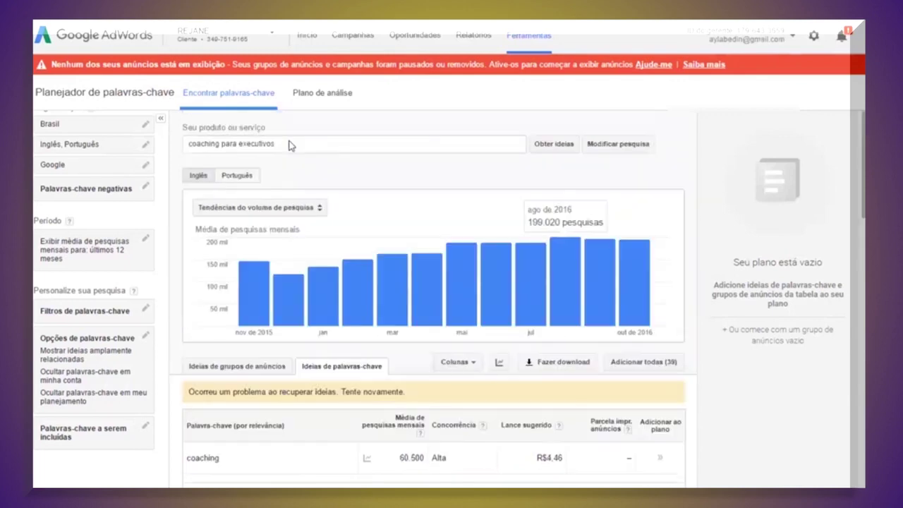
Step: Replace the product or service phrase with "pranchas de surf" and get its keyword ideas
left_click_drag(275, 145, 172, 151)
left_click(297, 144)
type("pranch")
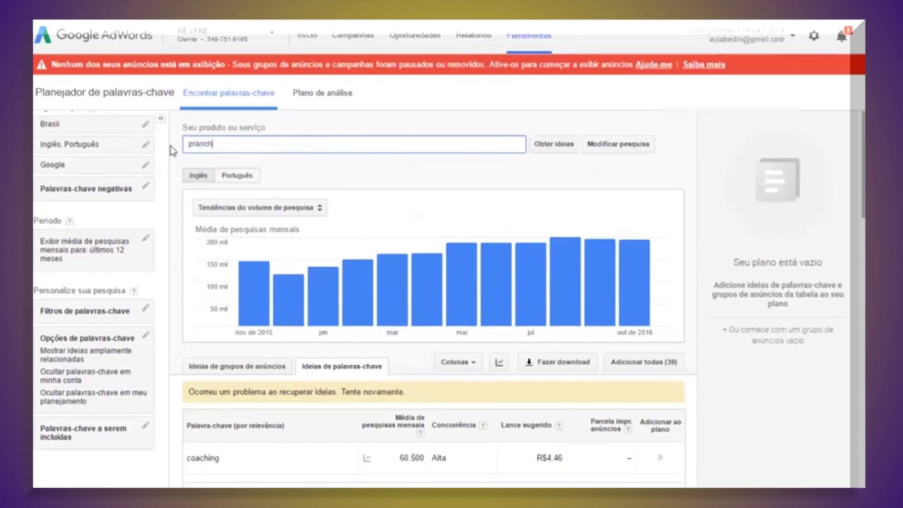
type("as de surf")
key("Return")
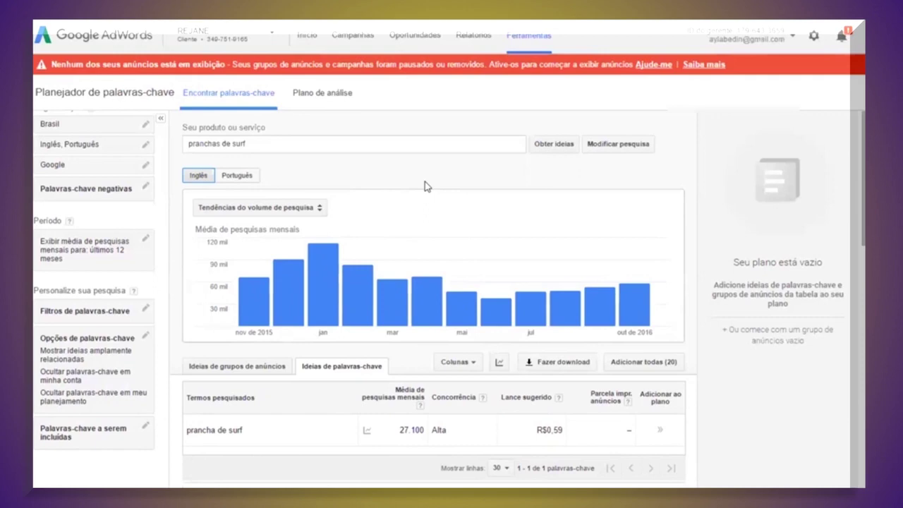
Step: Examine the monthly search volumes in the surfboard trend chart and the searches, competition and suggested bids of the related keyword ideas
mouse_move(277, 258)
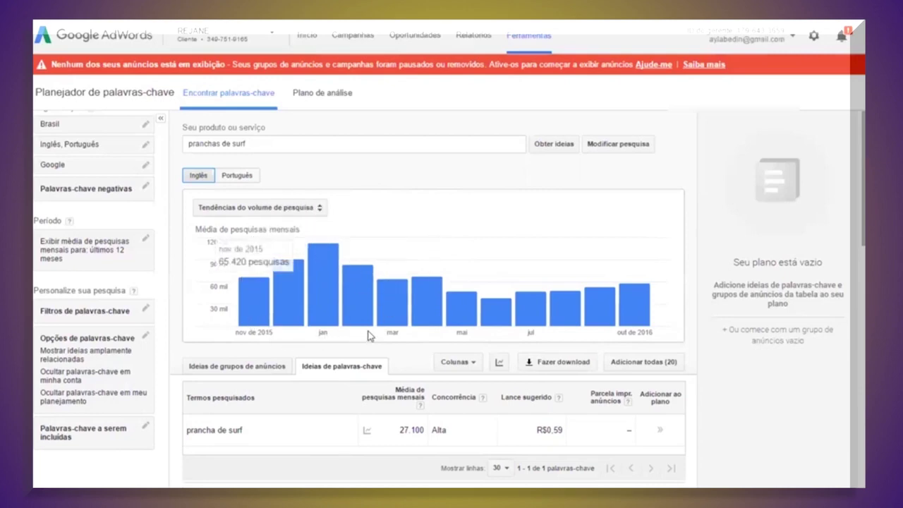
mouse_move(376, 330)
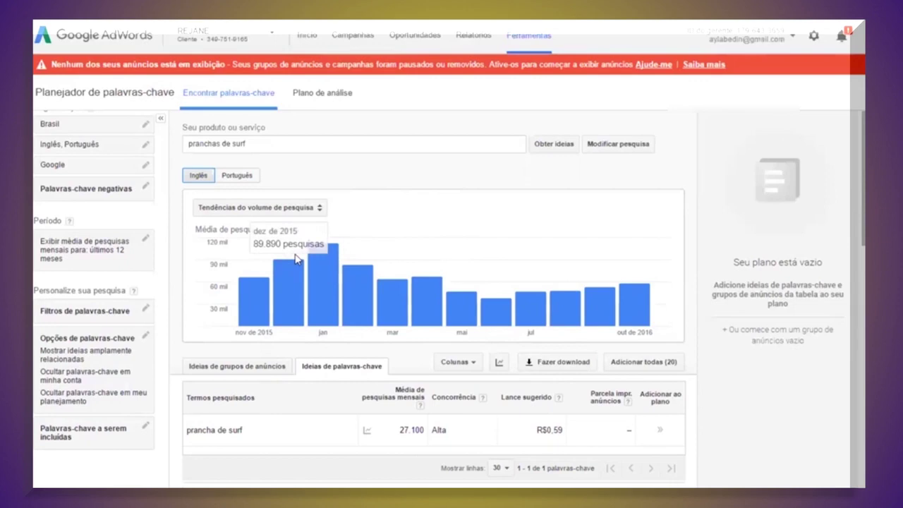
mouse_move(289, 280)
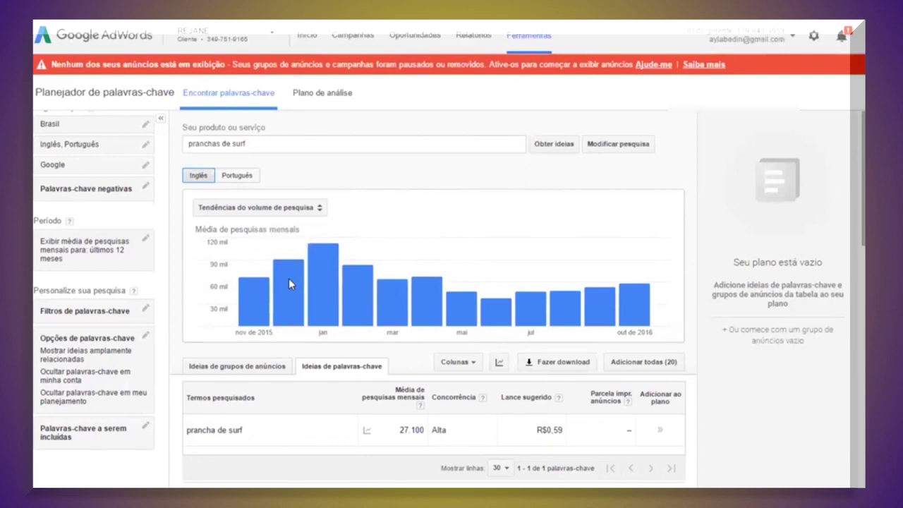
mouse_move(343, 258)
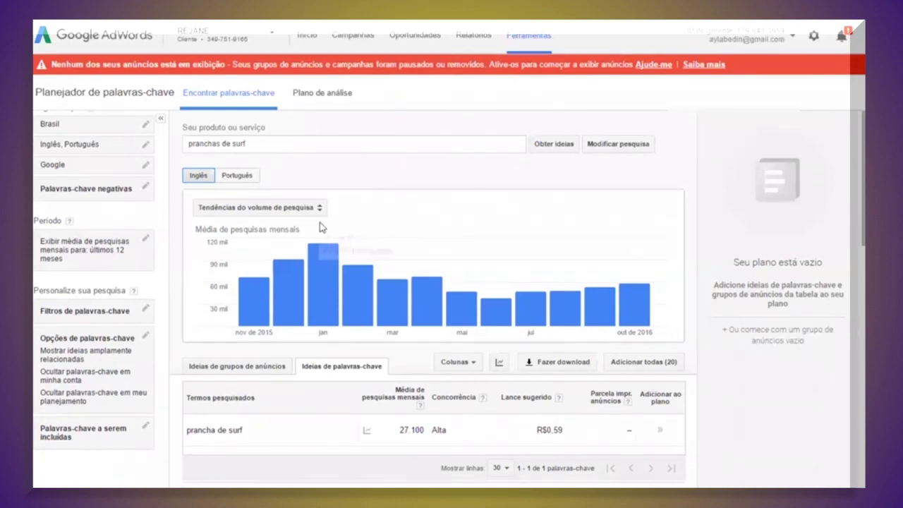
scroll(399, 168, "down", 3)
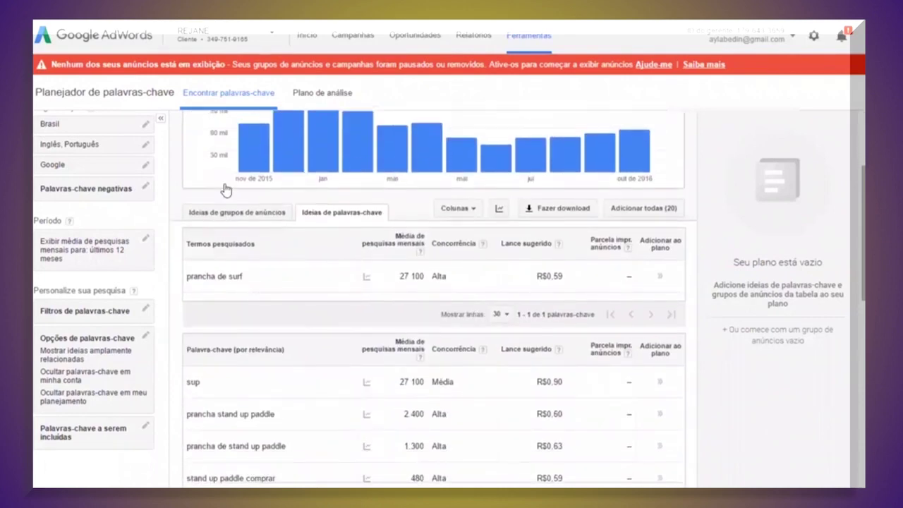
scroll(224, 190, "down", 2)
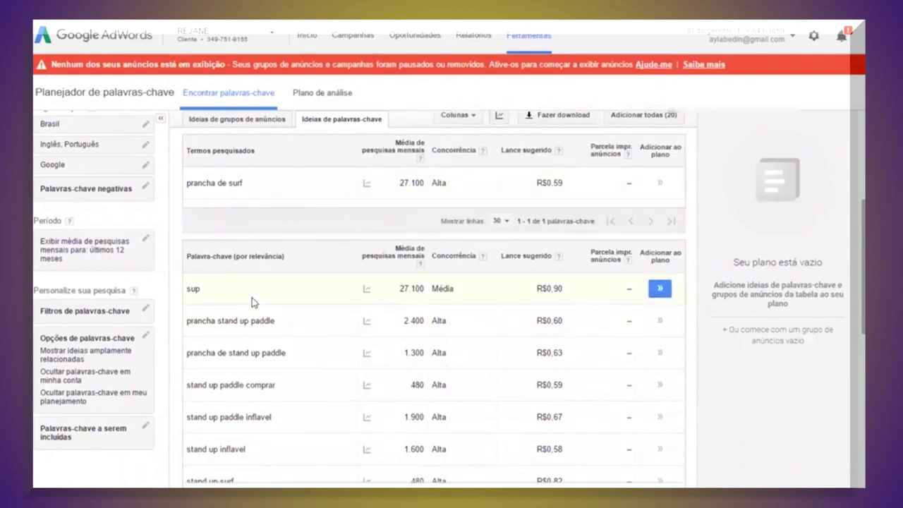
scroll(252, 298, "down", 1)
scroll(573, 240, "up", 1)
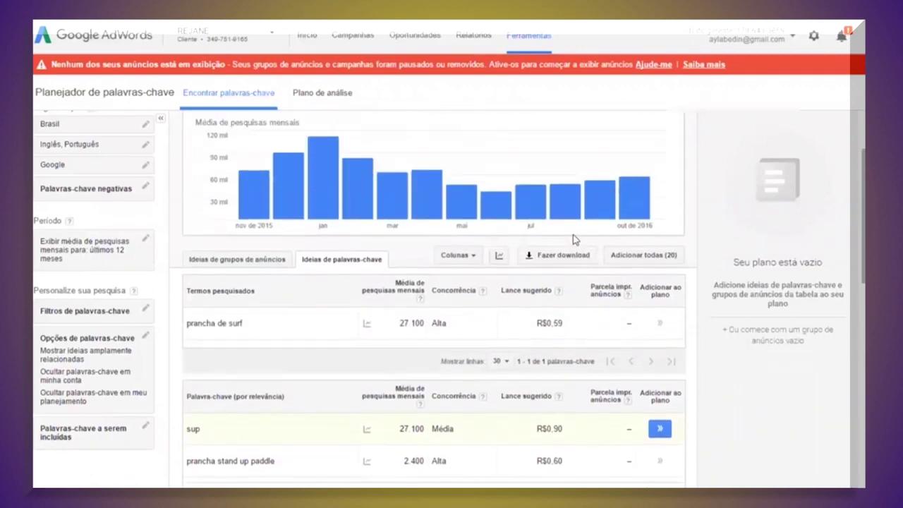
scroll(573, 234, "up", 3)
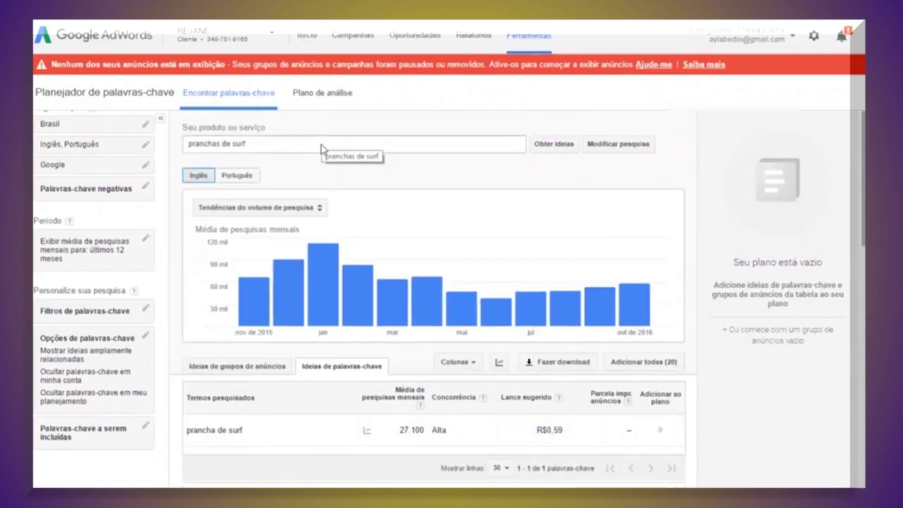
Step: Try to get keyword ideas for the phrase "sorteio de premios" in place of the surfboard phrase
triple_click(321, 145)
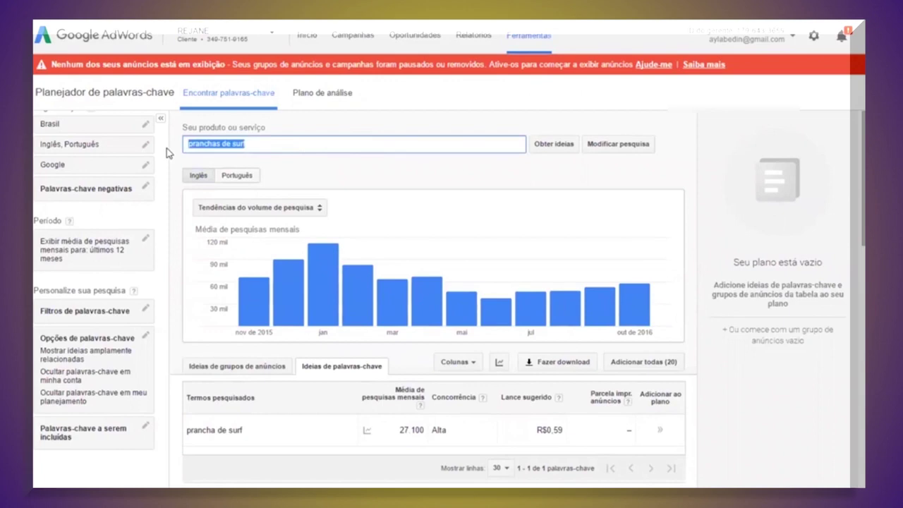
type("soetio")
key("BackSpace")
key("BackSpace")
key("BackSpace")
key("BackSpace")
type("rt")
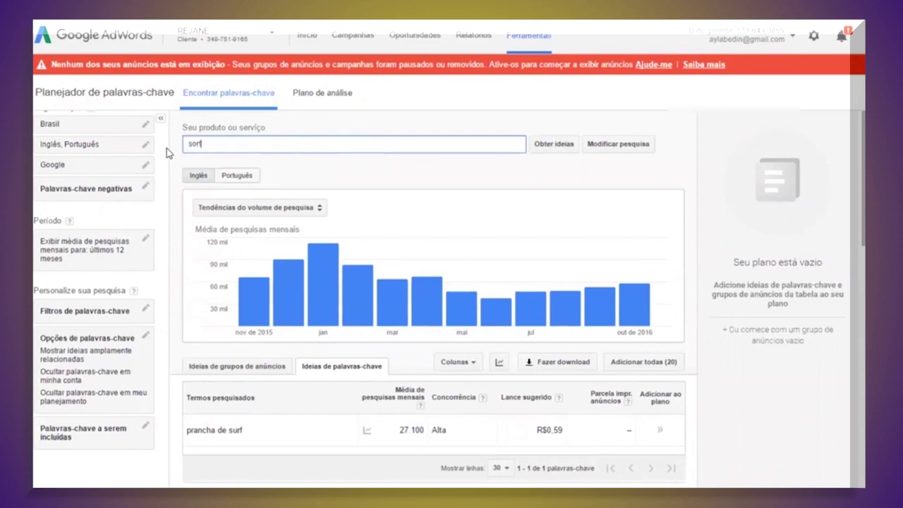
type("eio de premios")
key("Return")
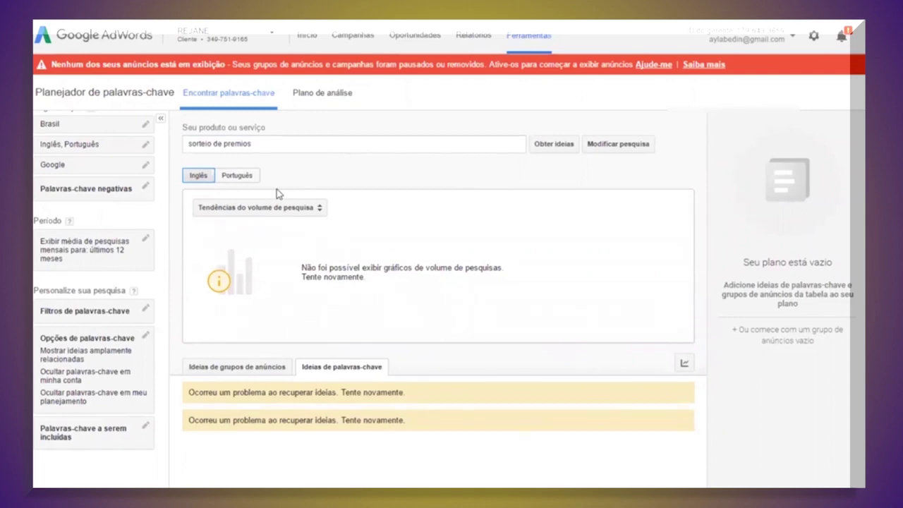
Step: Change the phrase to "sorteio online" and try to get keyword ideas for it
left_click(260, 147)
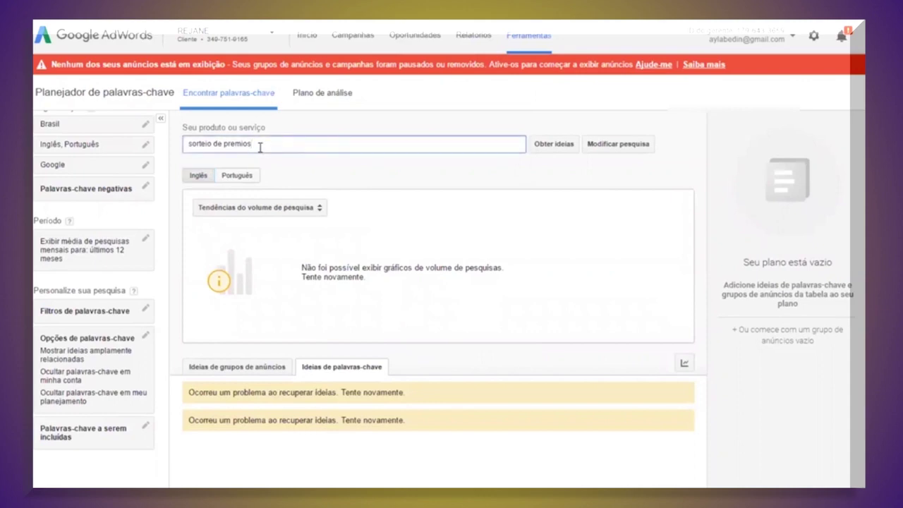
left_click_drag(261, 147, 214, 146)
key("BackSpace")
type("online")
key("Return")
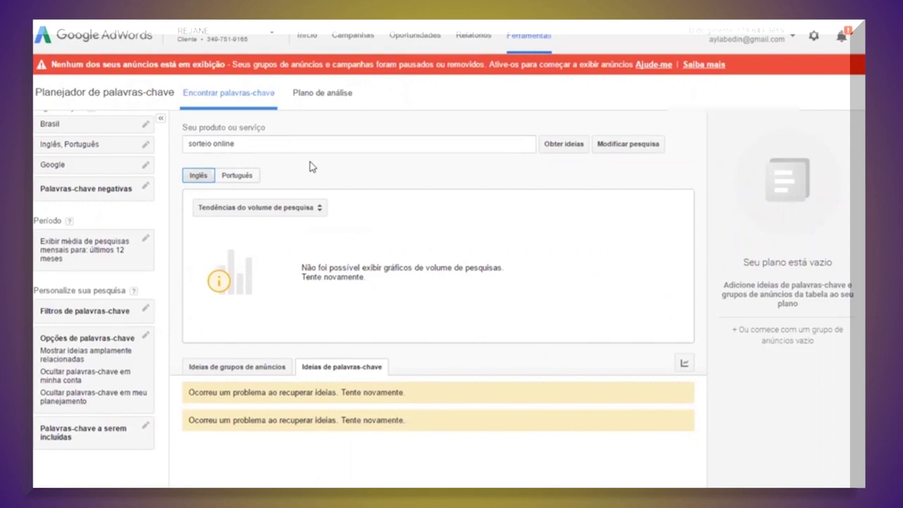
left_click(564, 144)
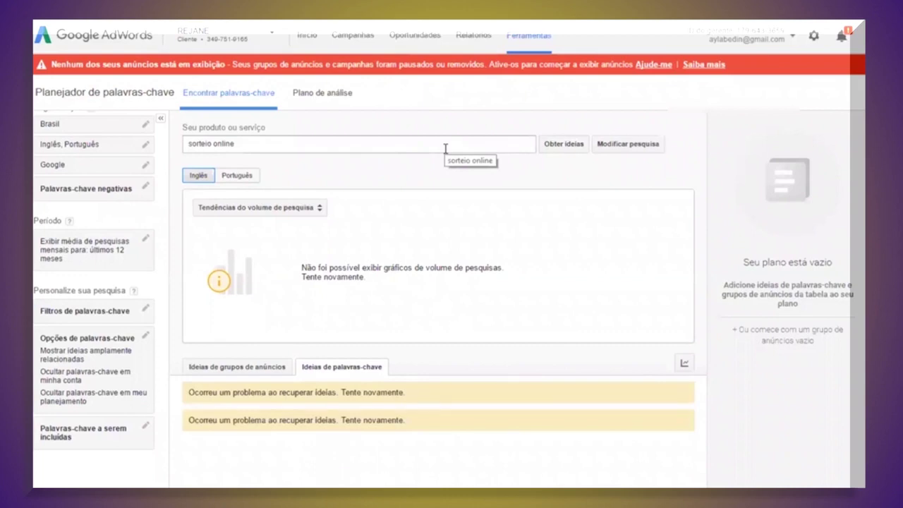
Step: Try to get keyword ideas for the phrase "como fazer sorteio de premios"
left_click(239, 144)
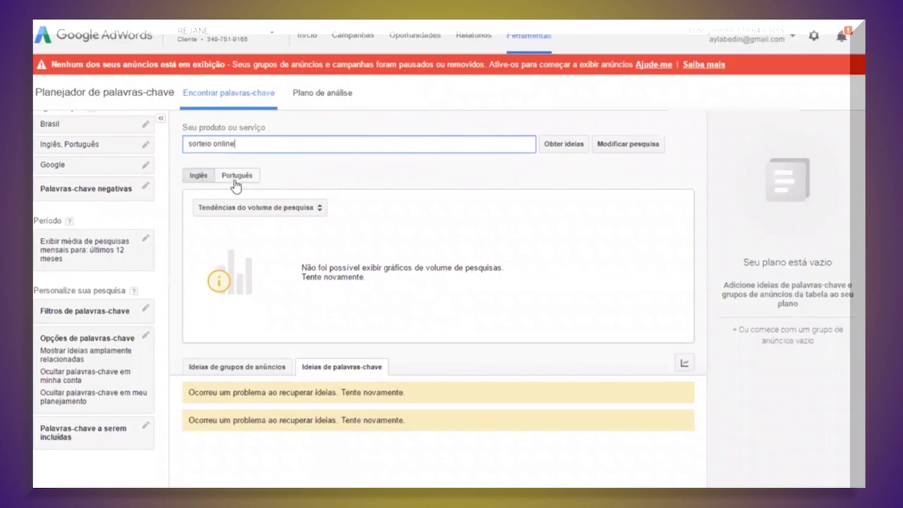
left_click_drag(238, 144, 171, 150)
type("como fazer")
type("sorrtei")
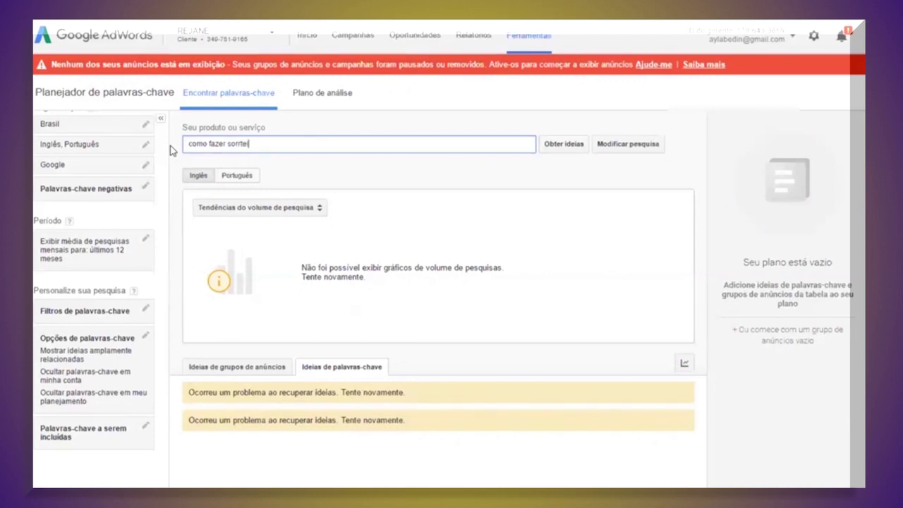
key("BackSpace")
key("BackSpace")
key("BackSpace")
type("teio de premios")
key("Return")
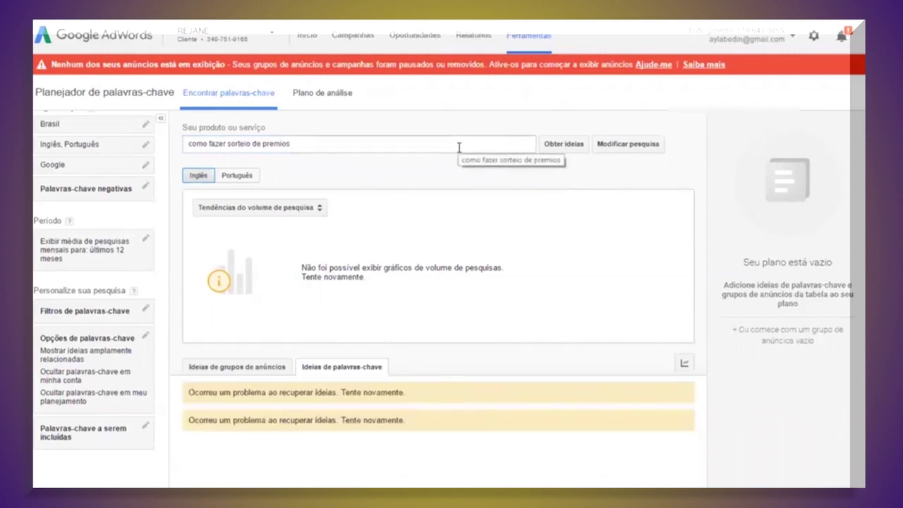
Step: Clear the product or service phrase, add the state of Santa Catarina, Brasil to the target locations and save them
left_click_drag(303, 143, 186, 150)
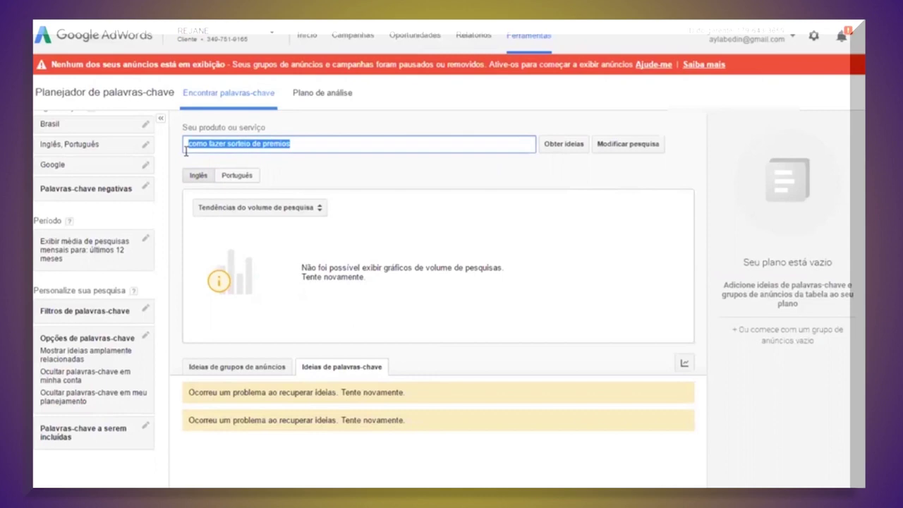
key("BackSpace")
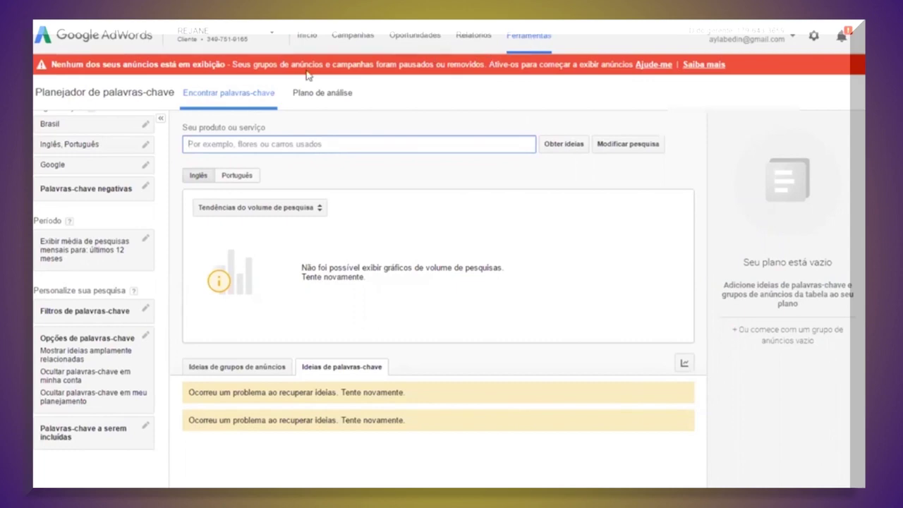
left_click(71, 127)
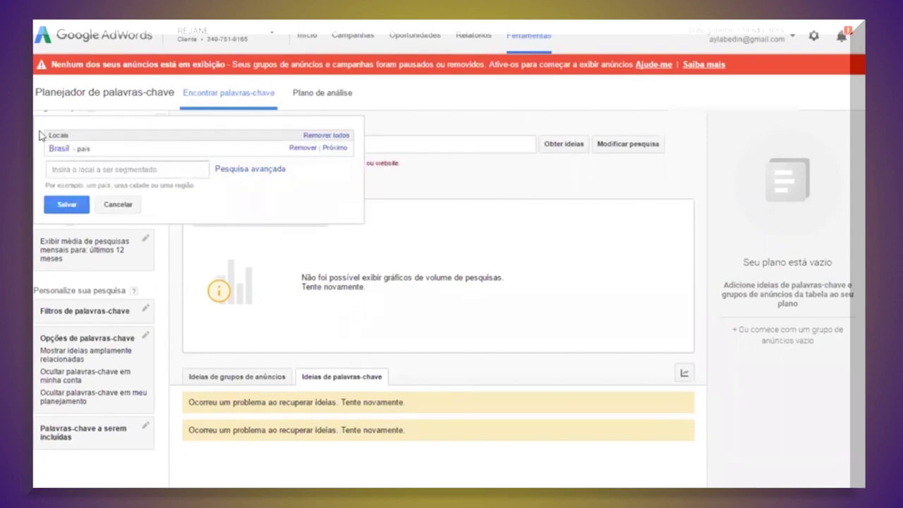
left_click(71, 168)
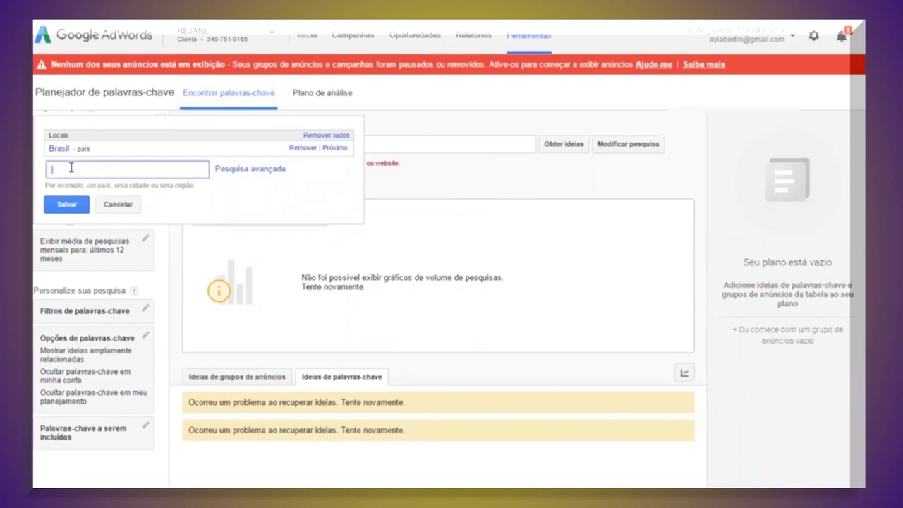
type("santa cat")
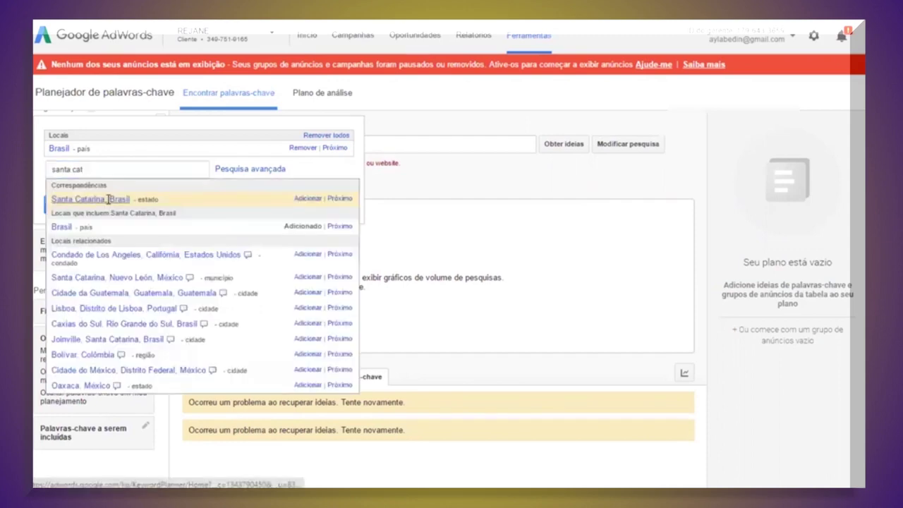
left_click(56, 201)
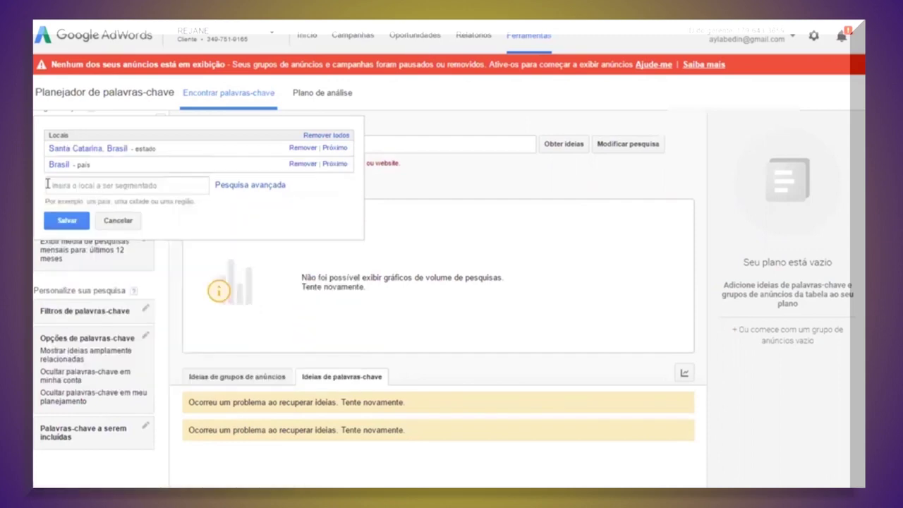
left_click(71, 221)
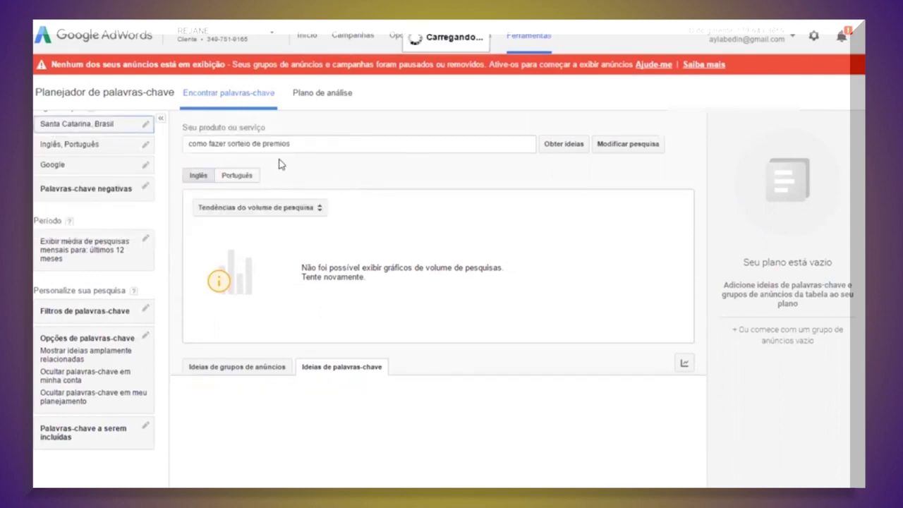
Step: Get keyword ideas for "coaching para executivos" with the Santa Catarina targeting and look over the searched term and first related keywords
left_click_drag(293, 144, 170, 159)
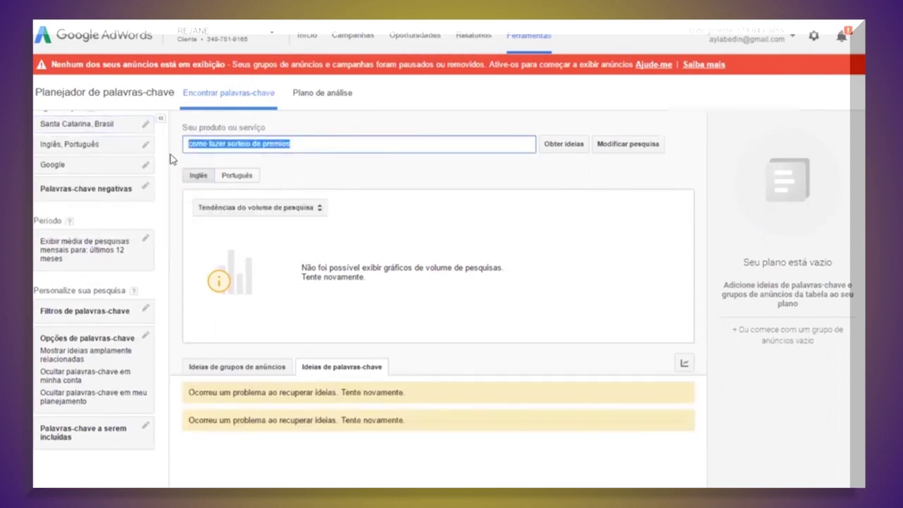
type("coaching para executivos")
key("Return")
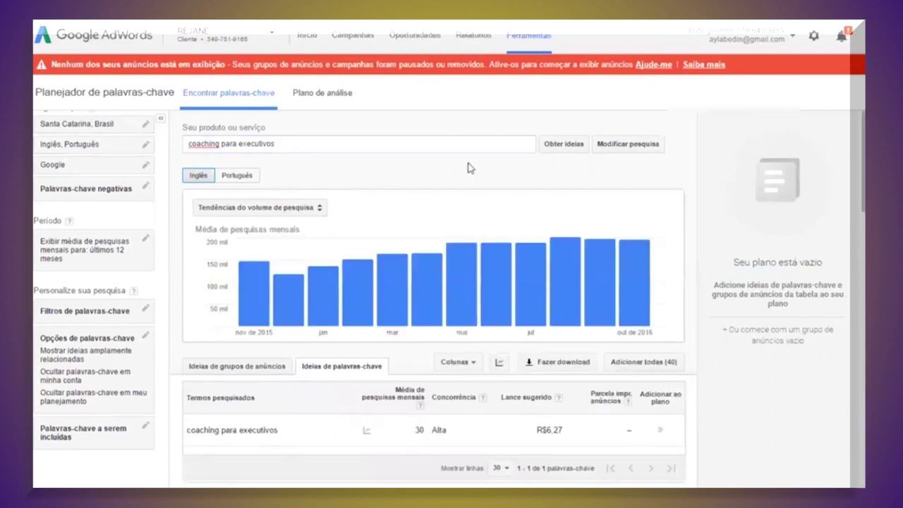
scroll(471, 168, "down", 2)
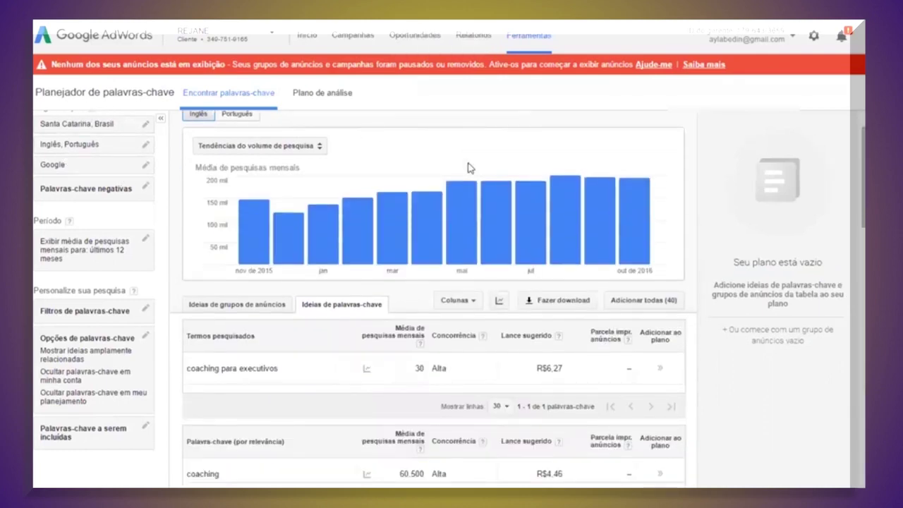
scroll(471, 168, "down", 1)
scroll(468, 168, "down", 3)
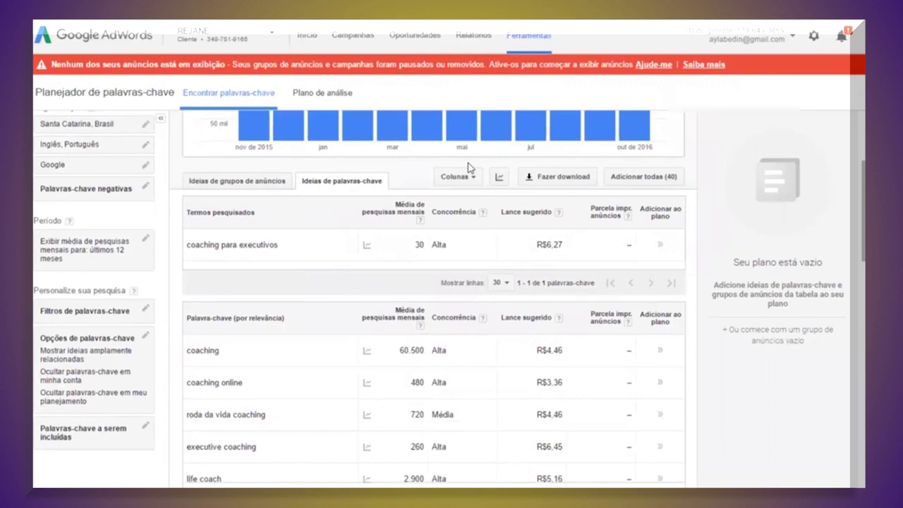
Step: Switch the search volume chart to "Tendências dos dispositivos móveis" and compare mobile with total monthly searches
scroll(296, 216, "down", 1)
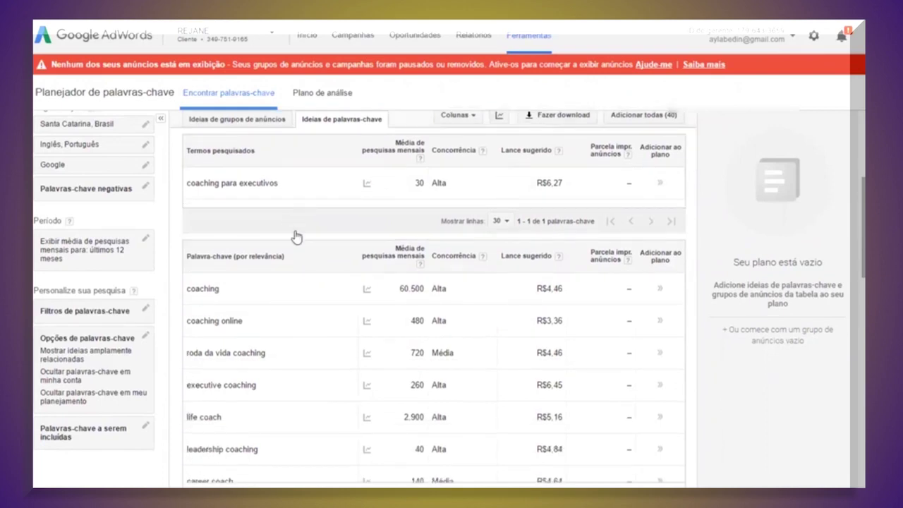
scroll(296, 216, "up", 4)
left_click(296, 210)
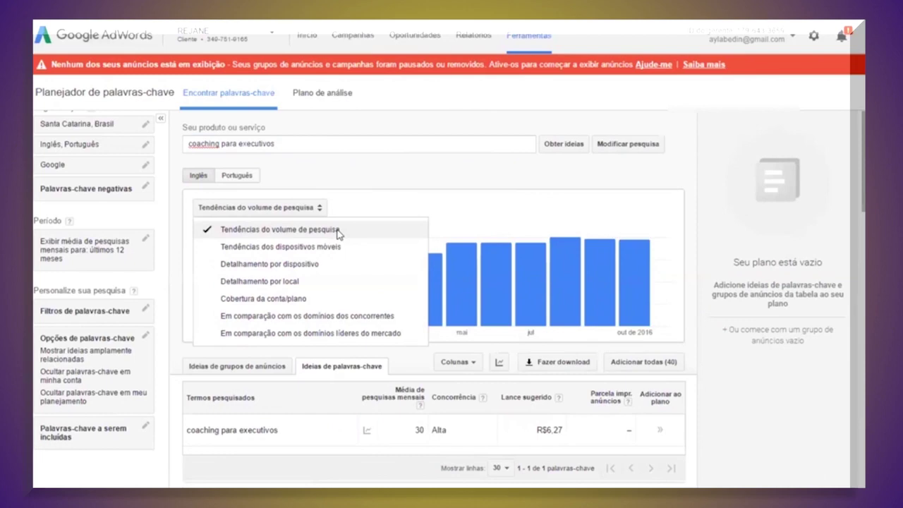
left_click(293, 247)
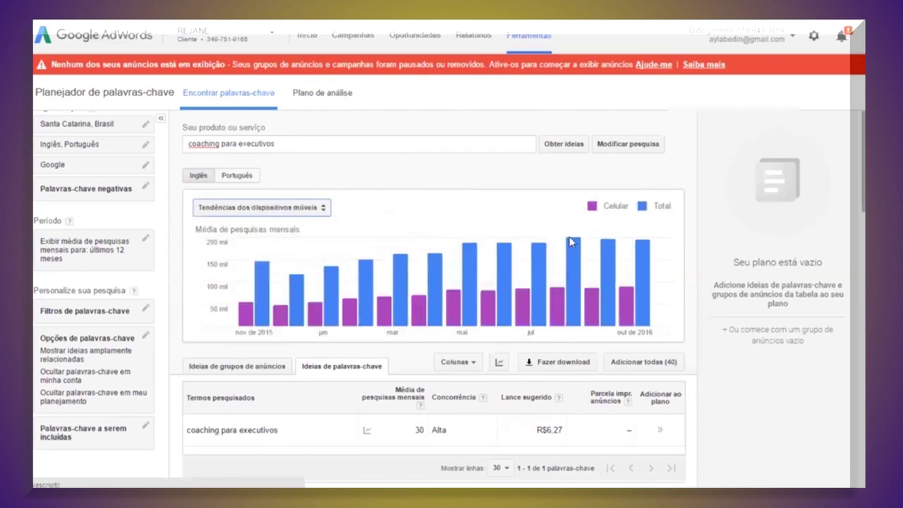
mouse_move(591, 306)
Step: Remove Santa Catarina from the target locations, keeping Brasil, and set the chart to "Detalhamento por local"
left_click(282, 212)
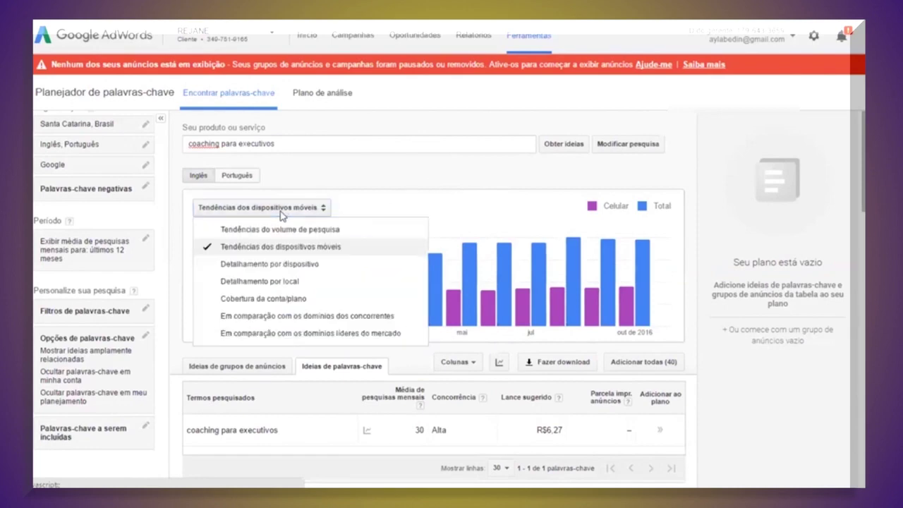
left_click(126, 134)
left_click(126, 133)
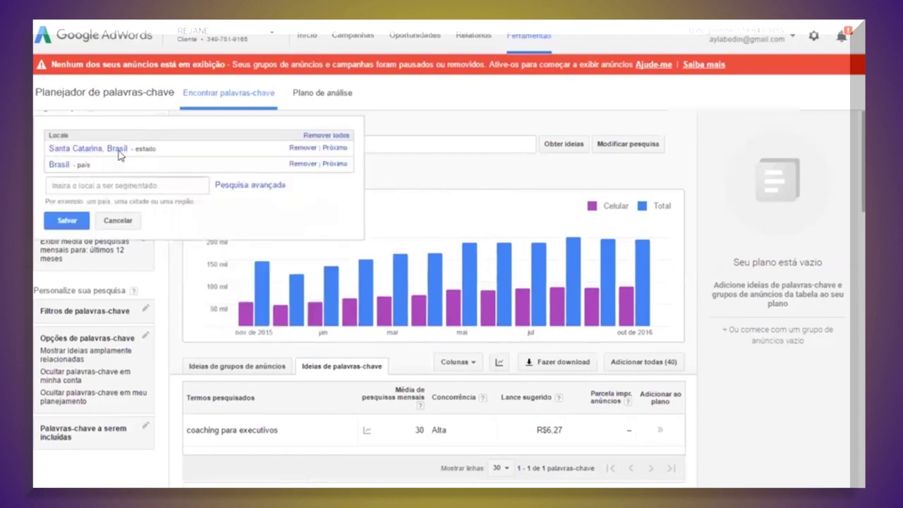
left_click(303, 149)
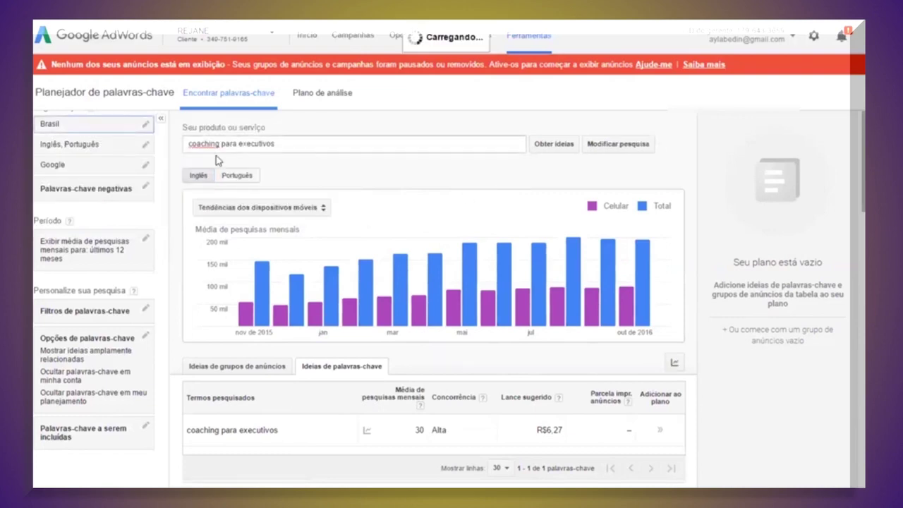
left_click(246, 208)
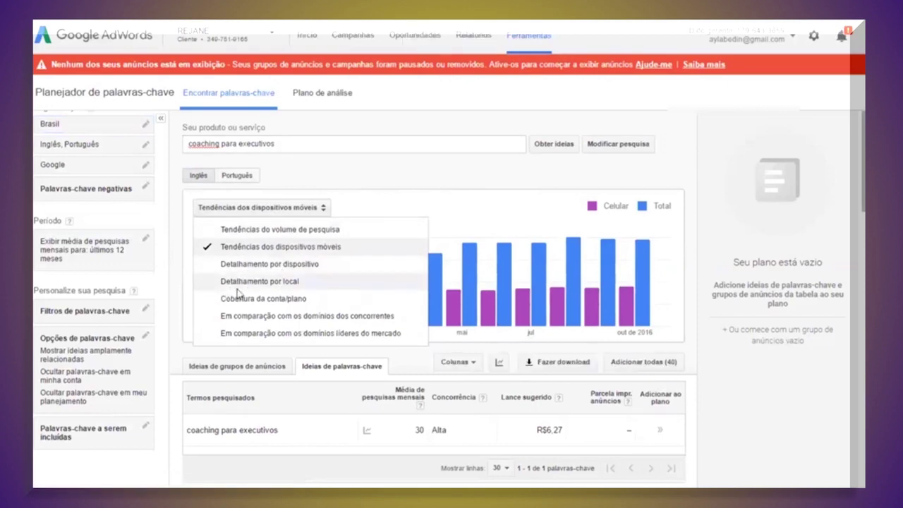
left_click(291, 284)
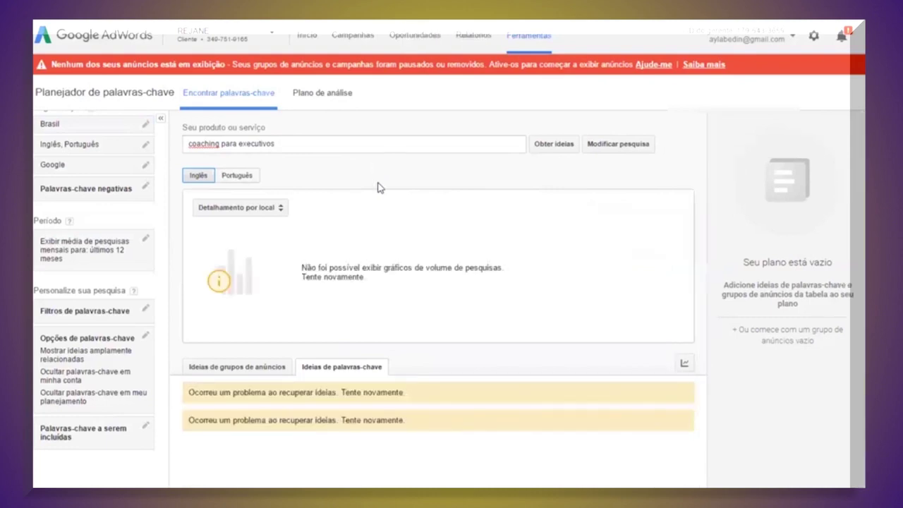
Step: Replace the product or service phrase with "pranchas de surf" and get keyword ideas for it
left_click(323, 148)
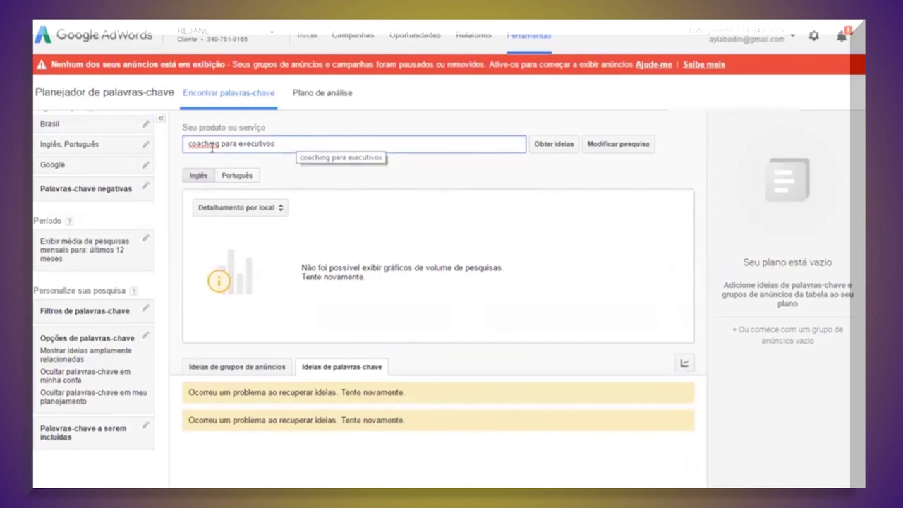
key("ctrl+a")
type("pranh")
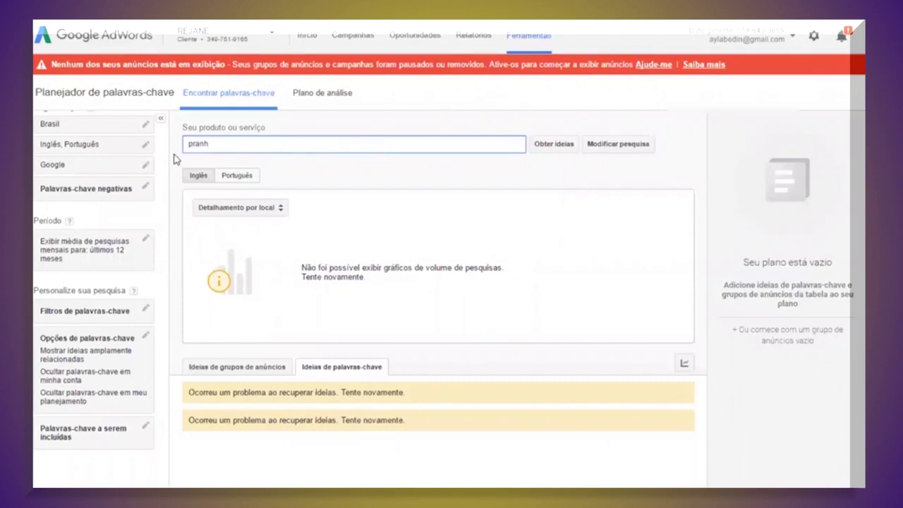
key("BackSpace")
type("chas de surf")
key("Return")
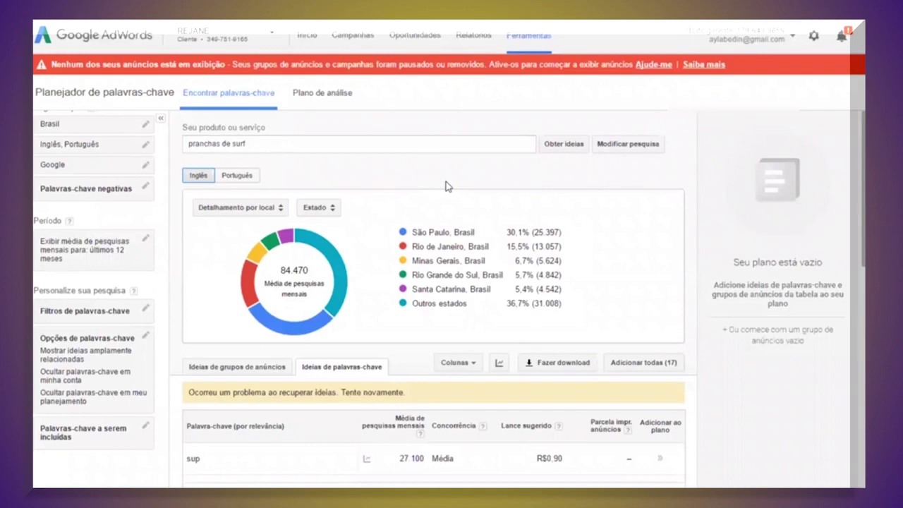
Step: Examine São Paulo's share in the breakdown by state and the first related keywords for surfboards
triple_click(561, 233)
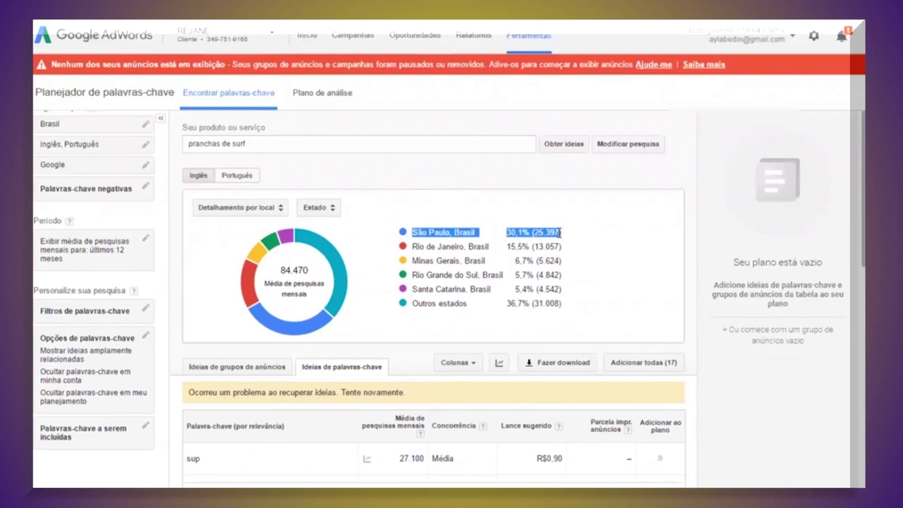
left_click(560, 232)
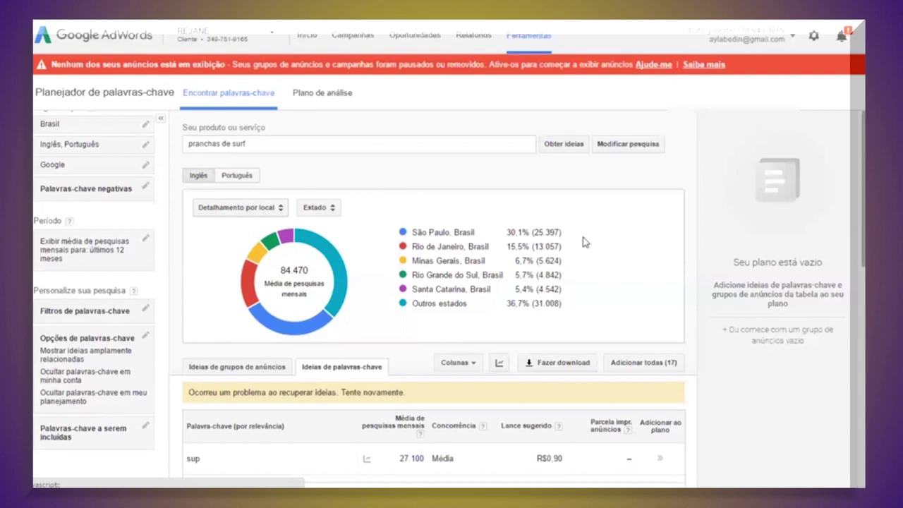
scroll(657, 217, "down", 1)
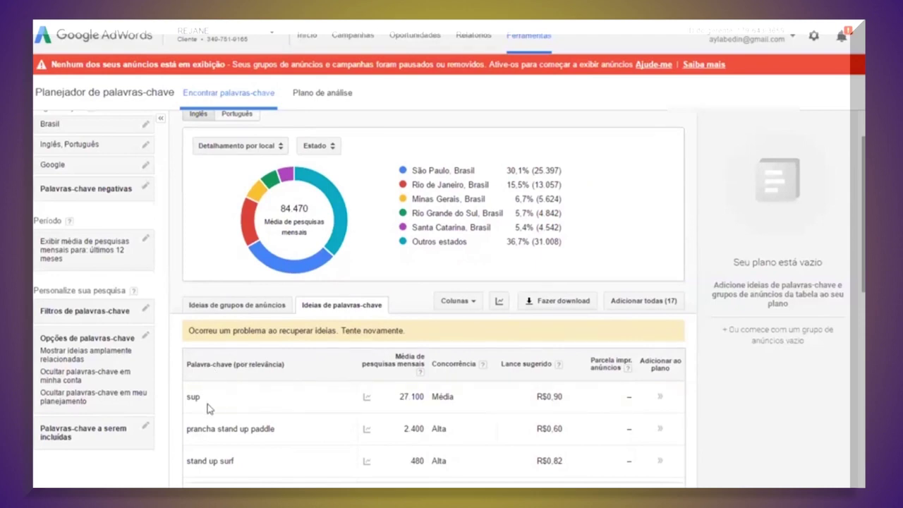
scroll(244, 455, "up", 1)
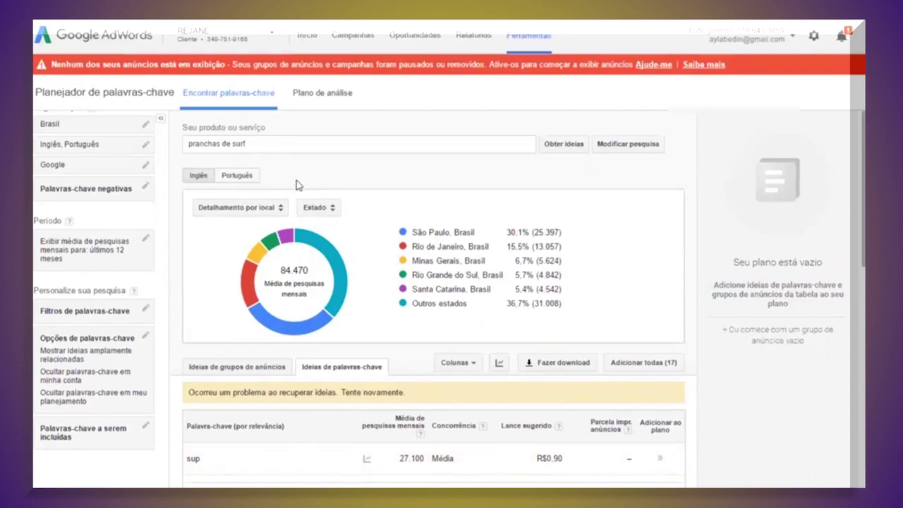
Step: Switch the chart to "Detalhamento por dispositivo" and examine the share of searches made on mobile devices
left_click(275, 210)
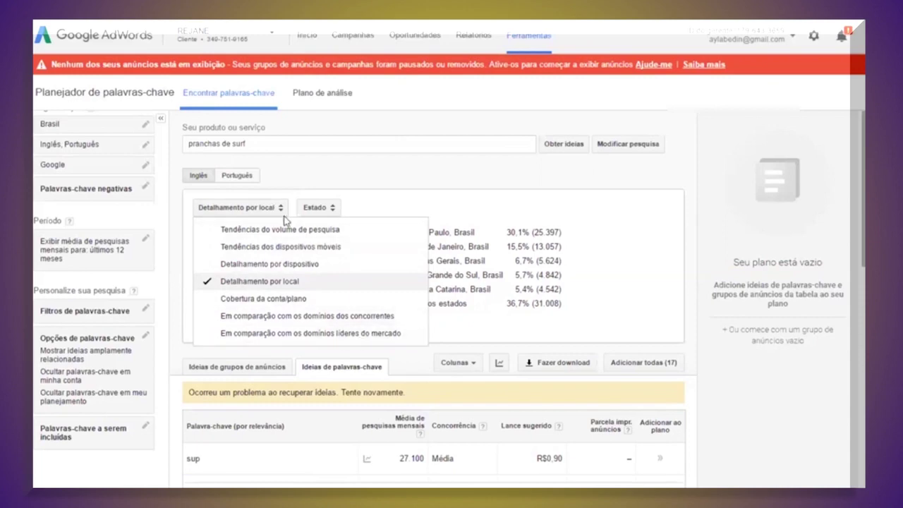
left_click(298, 264)
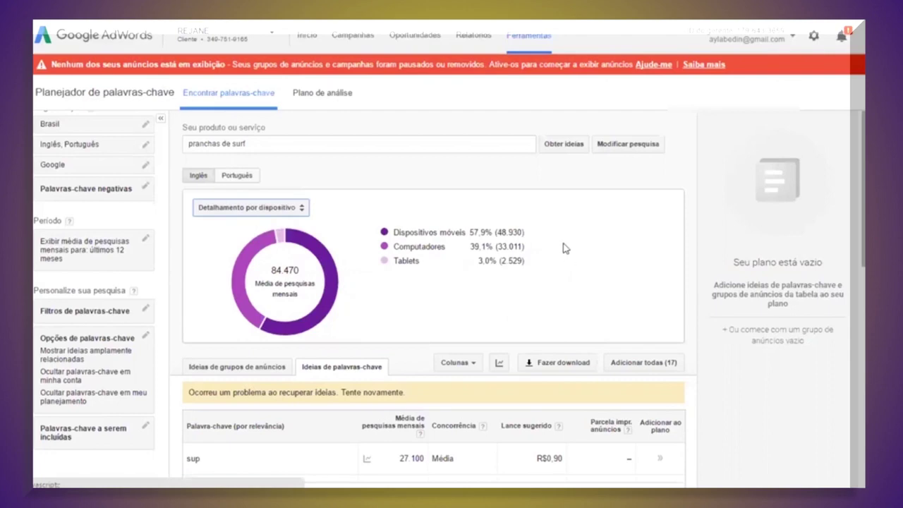
left_click_drag(392, 232, 529, 233)
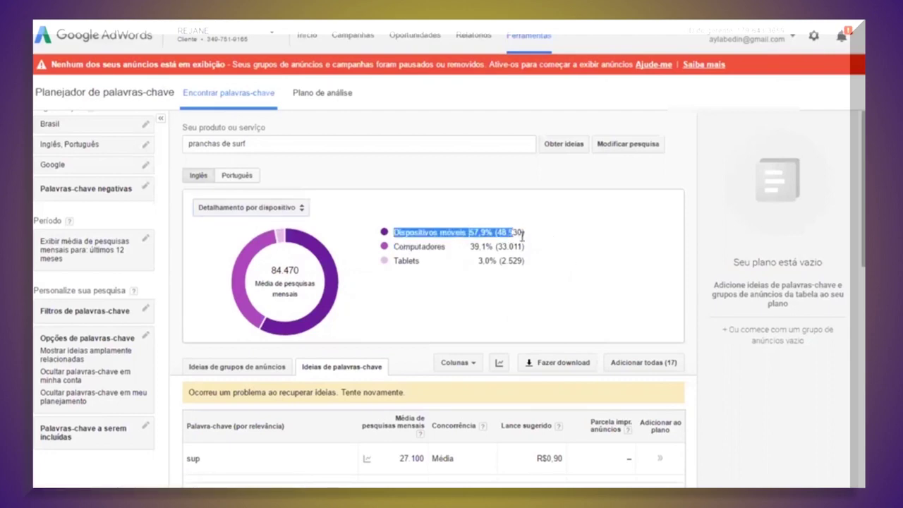
left_click(531, 233)
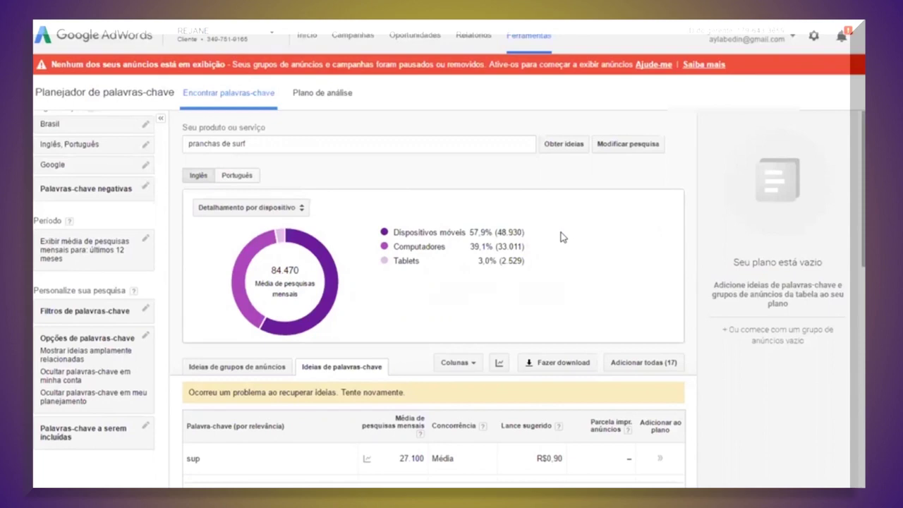
left_click_drag(392, 233, 531, 234)
left_click(531, 235)
triple_click(519, 232)
left_click(532, 235)
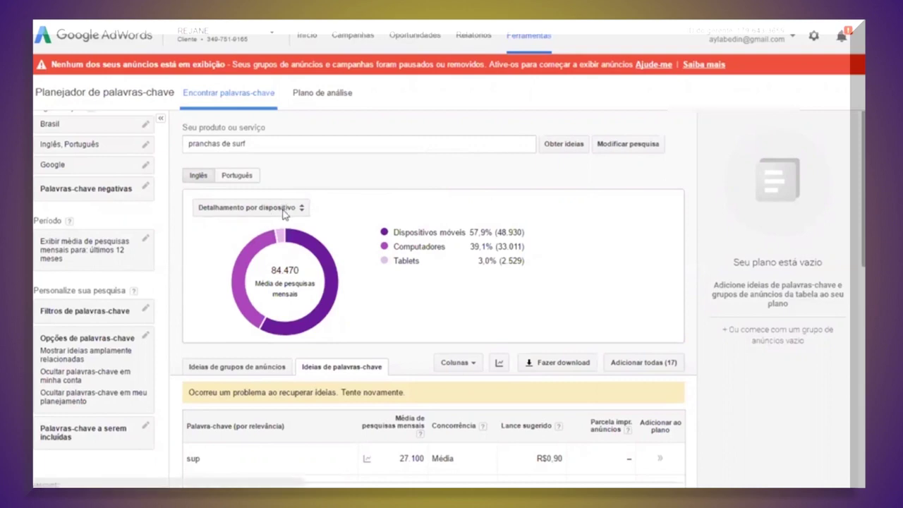
Step: Review the search volume trends and mobile device trends charts, then return to the breakdown by device
left_click(246, 208)
left_click(410, 228)
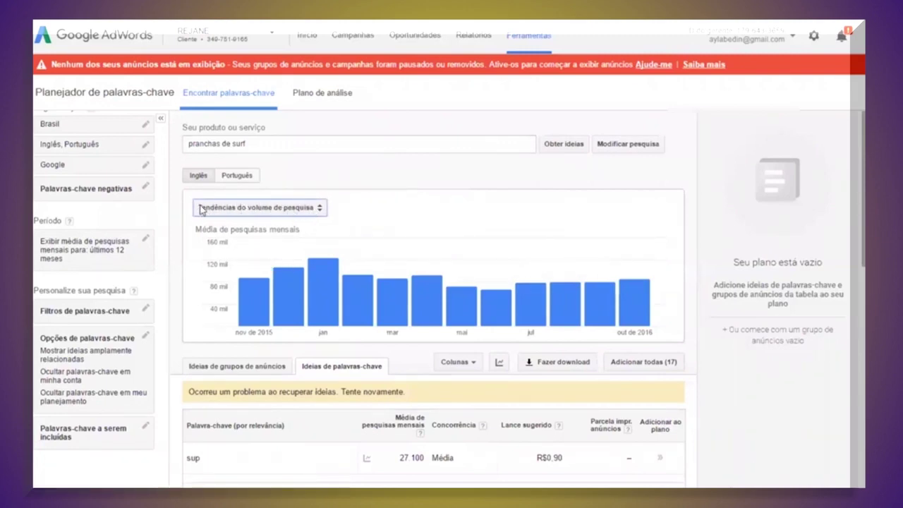
left_click(305, 209)
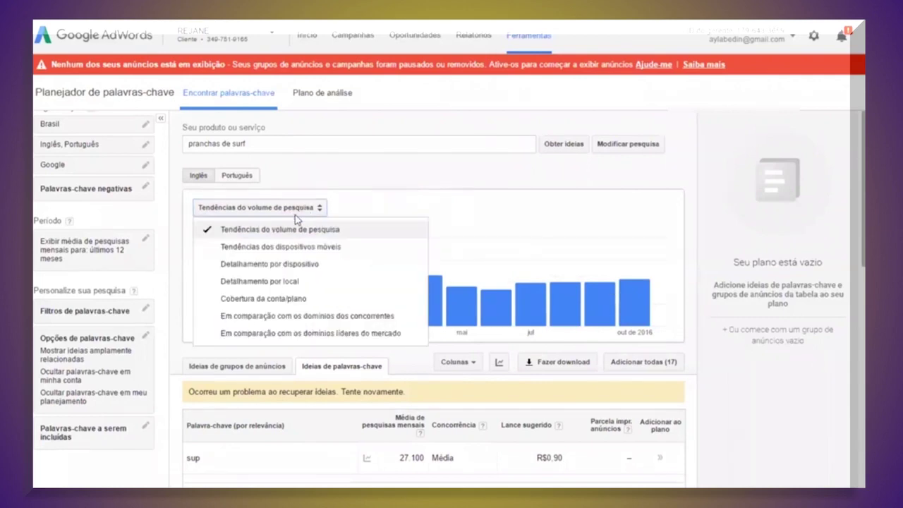
left_click(314, 246)
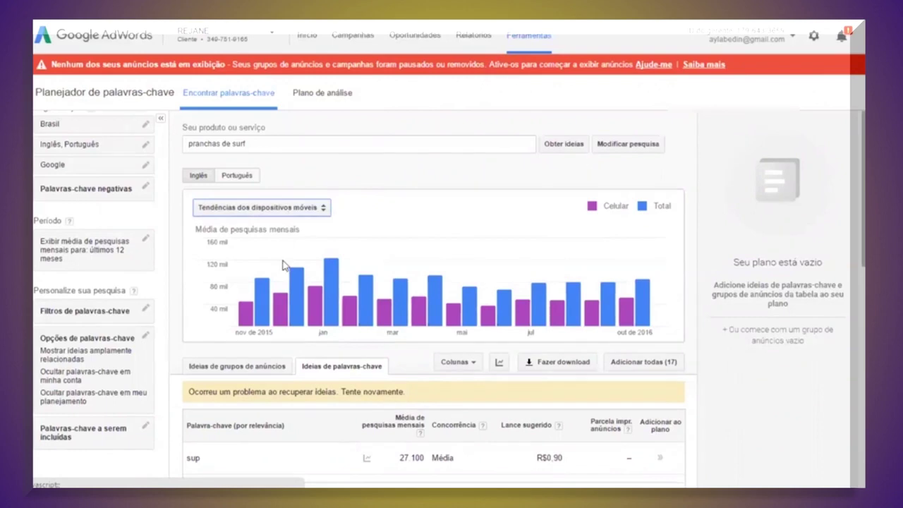
left_click(259, 207)
left_click(254, 261)
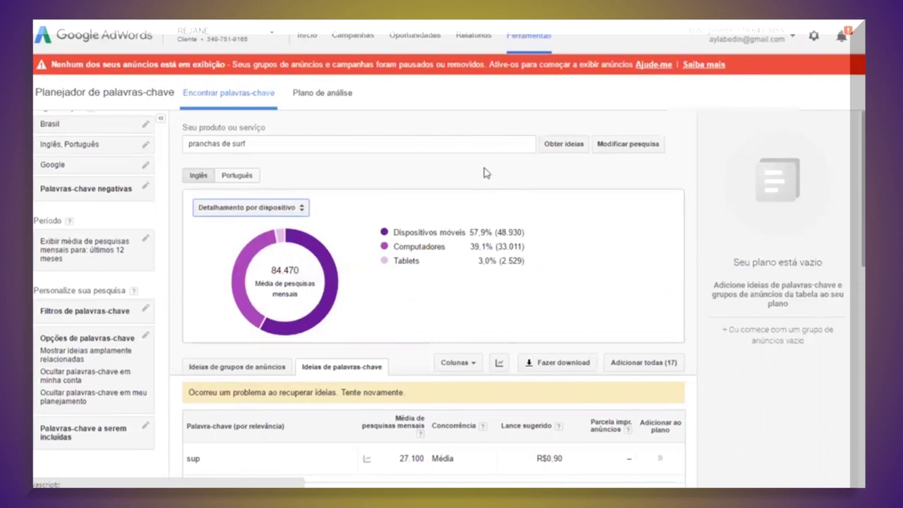
left_click(305, 146)
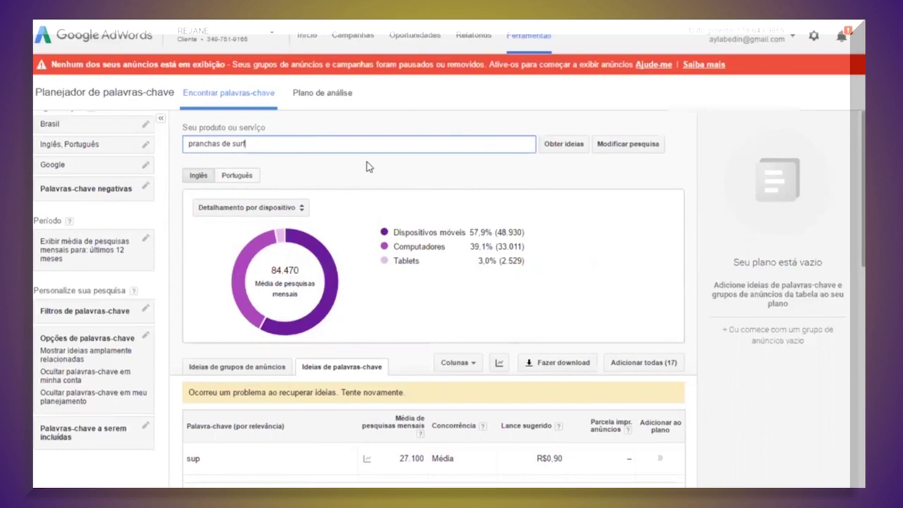
left_click(268, 209)
left_click(404, 200)
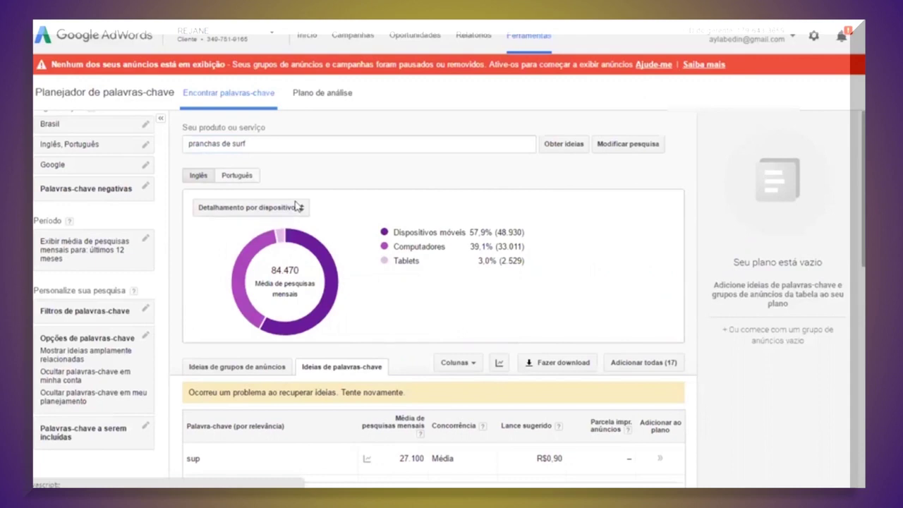
Step: Switch the idea language to Português and get keyword ideas for "como legalizar sorteios na caixa"
left_click(236, 176)
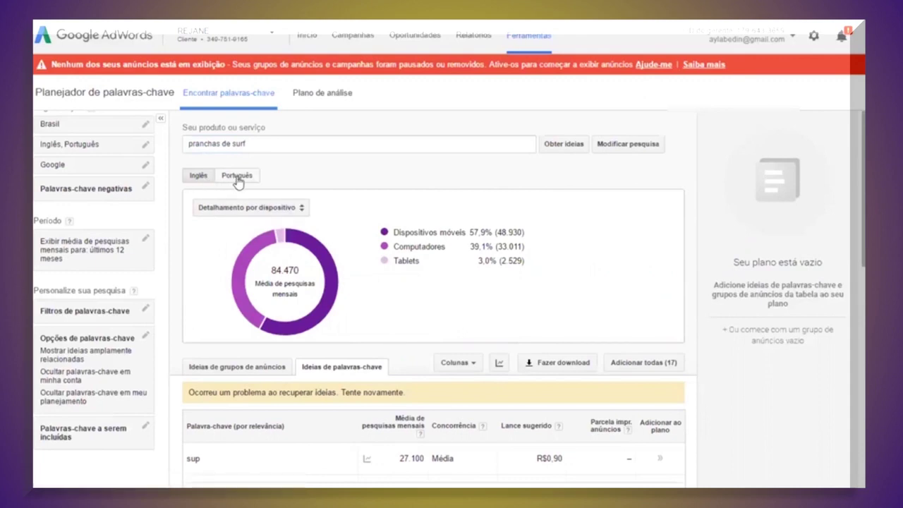
left_click(334, 145)
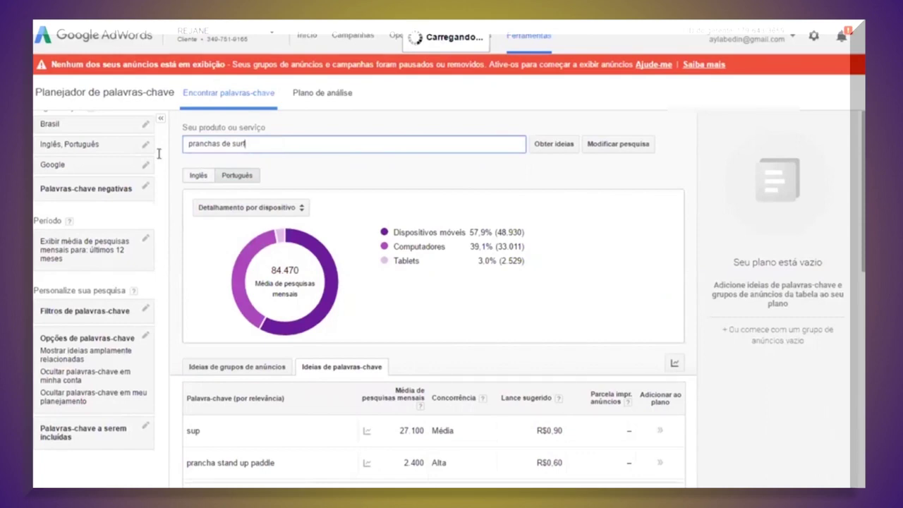
triple_click(263, 145)
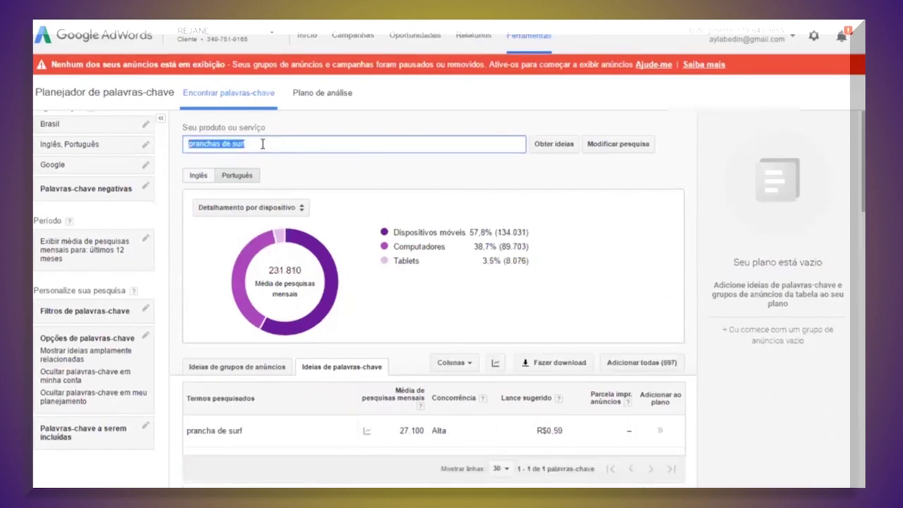
type("como")
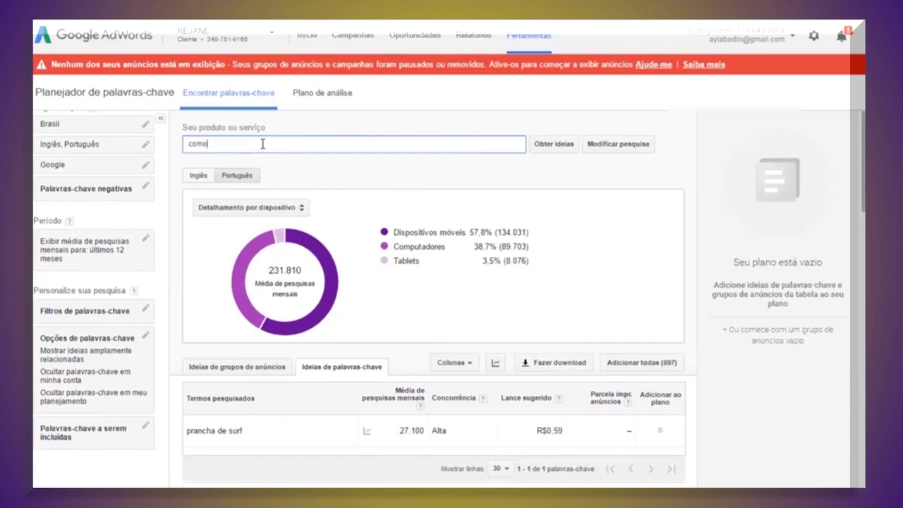
type(" legaliza")
type("r sorteios na caixa")
key("Return")
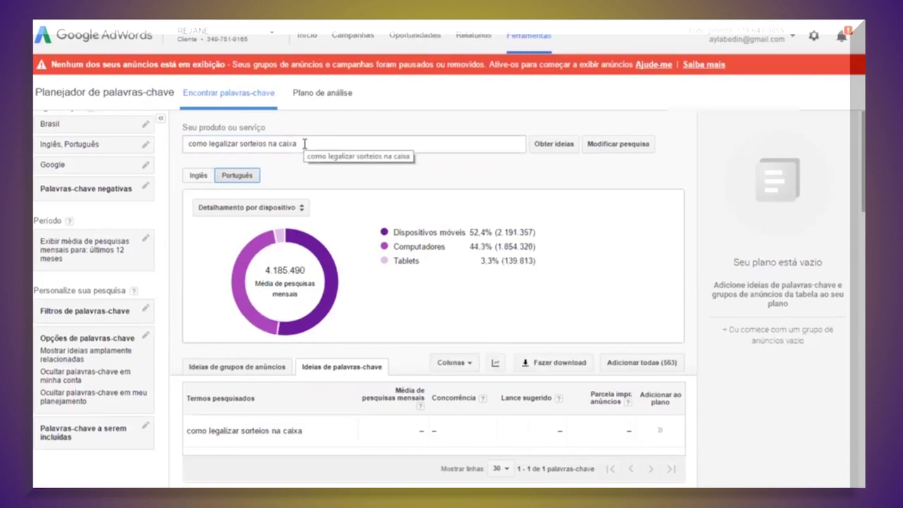
Step: Look over the searched term and its related keywords with their monthly searches, competition and suggested bids
scroll(423, 381, "down", 1)
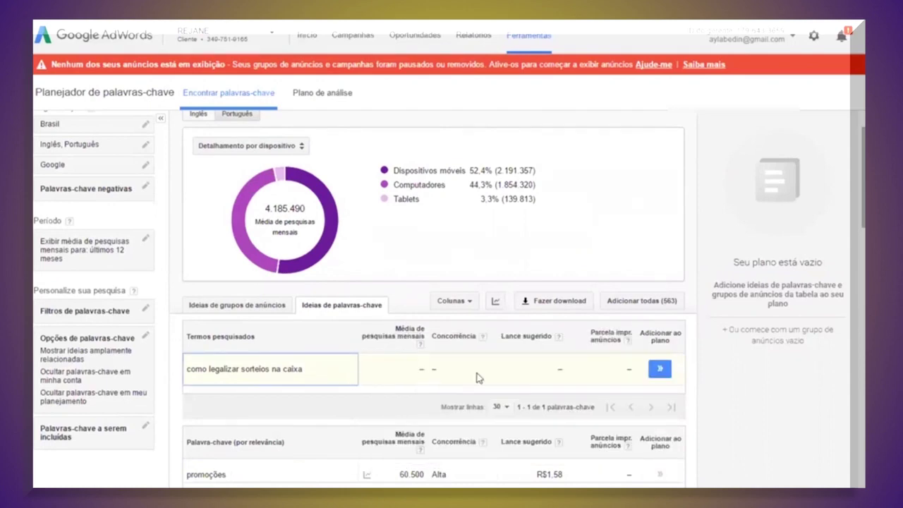
scroll(476, 378, "down", 1)
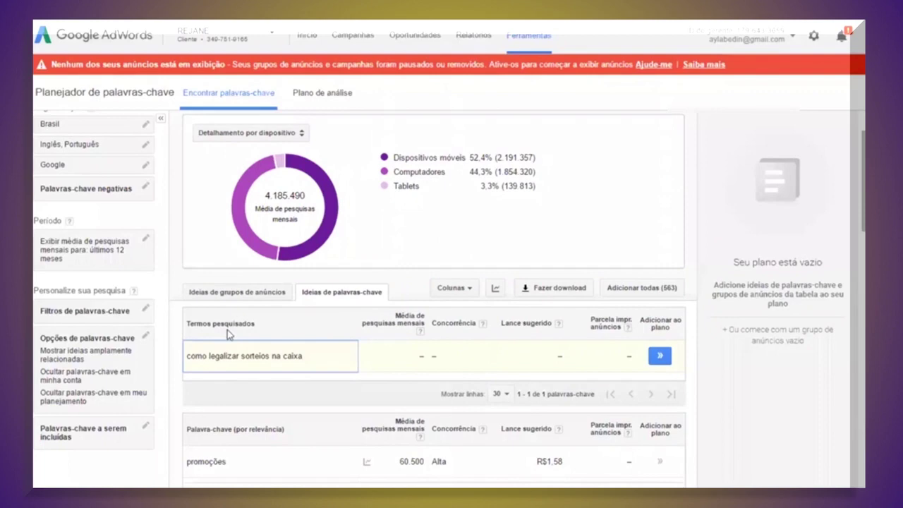
scroll(224, 424, "down", 3)
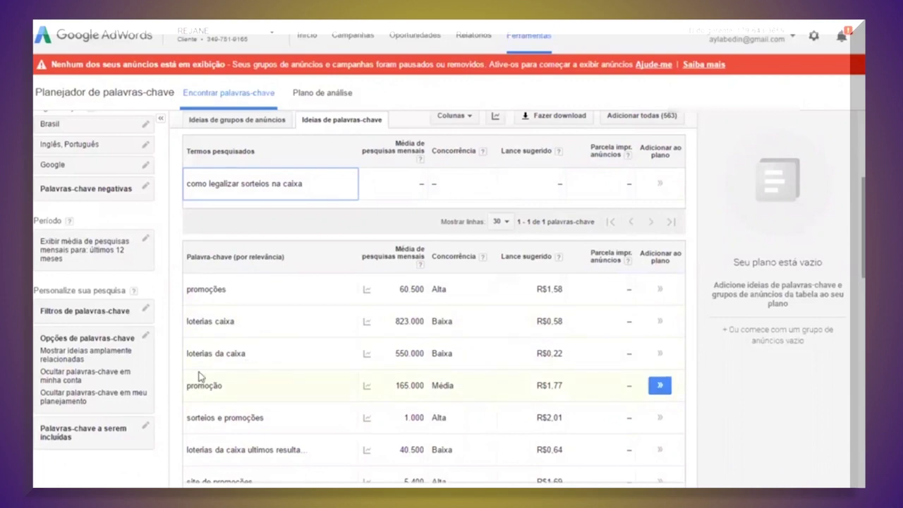
scroll(197, 375, "down", 1)
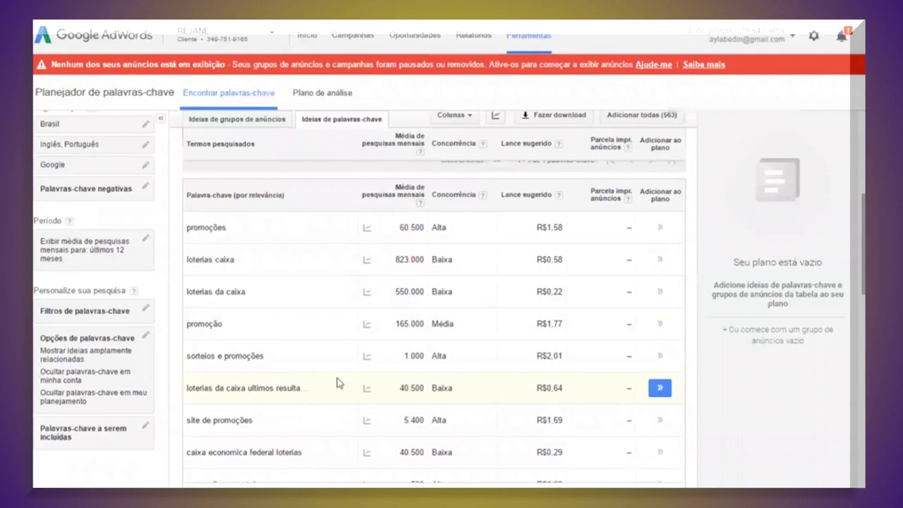
Step: Read through the rest of the first page of related keyword ideas, comparing their monthly searches and competition levels
scroll(337, 383, "down", 3)
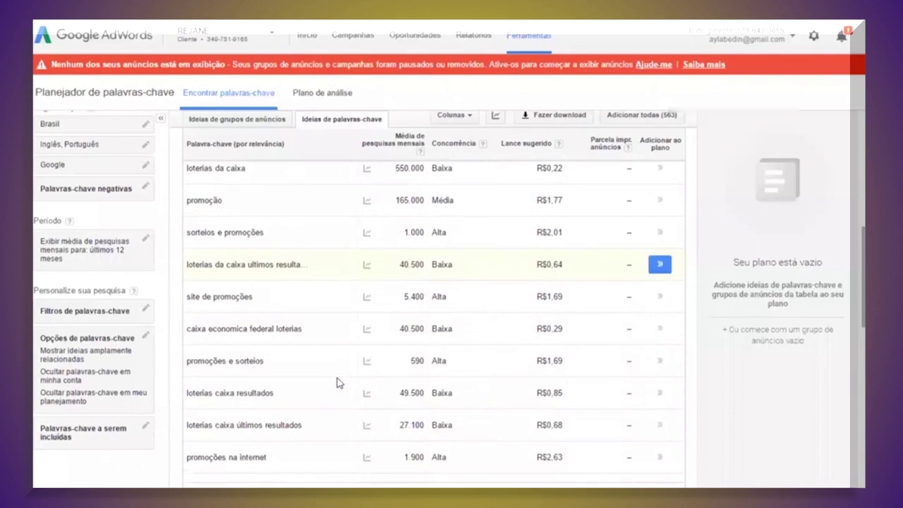
scroll(338, 385, "down", 2)
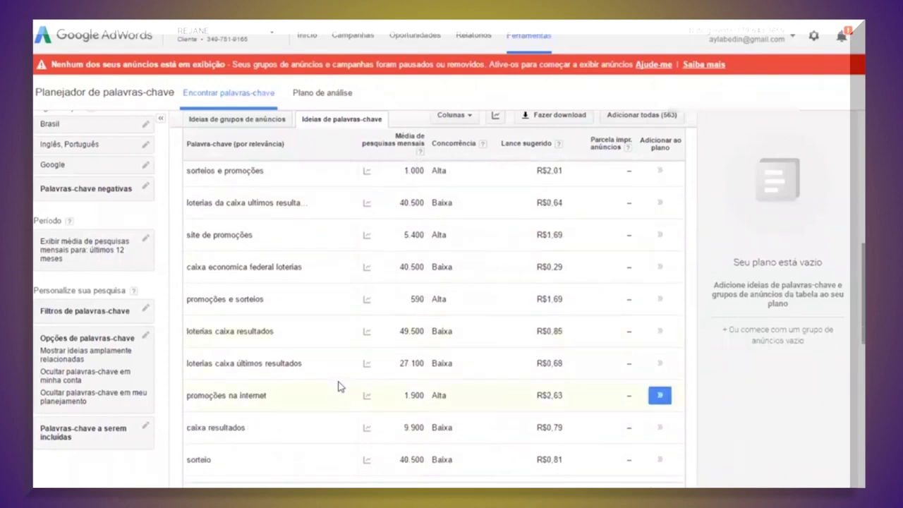
scroll(338, 386, "down", 3)
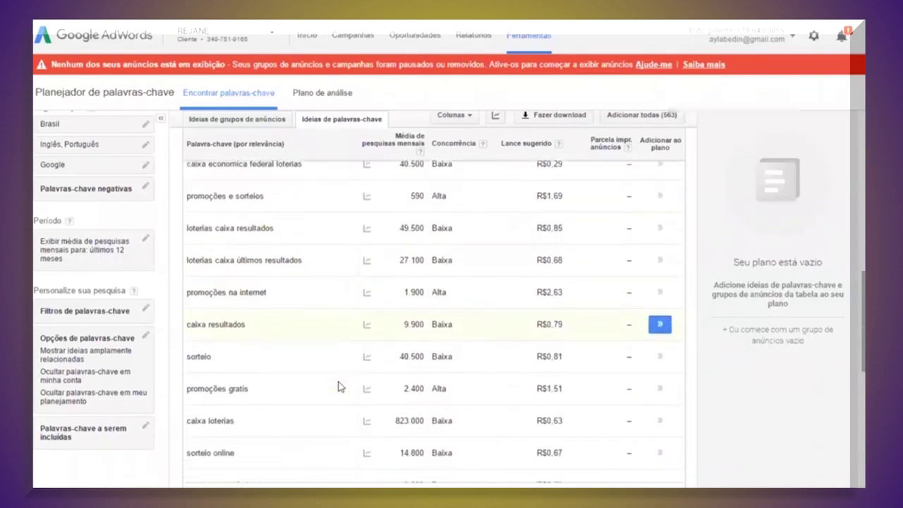
scroll(337, 386, "down", 5)
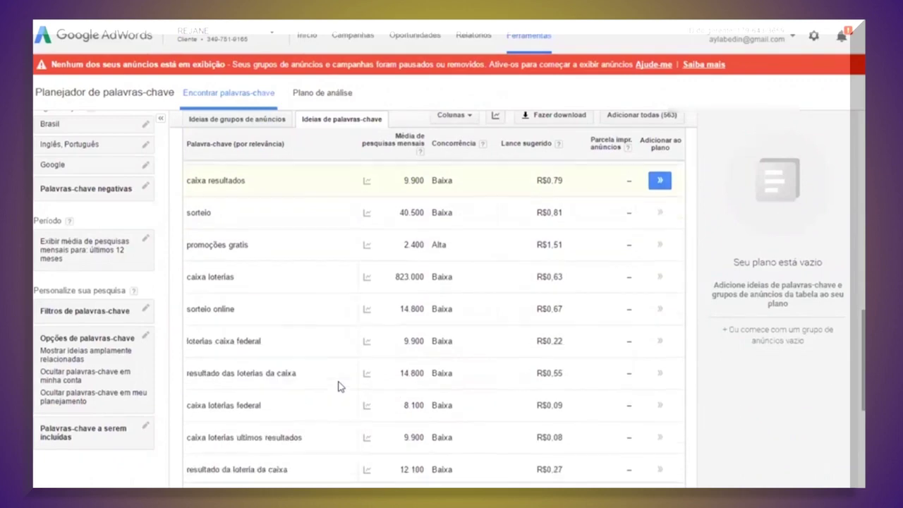
scroll(337, 386, "down", 1)
scroll(337, 386, "down", 2)
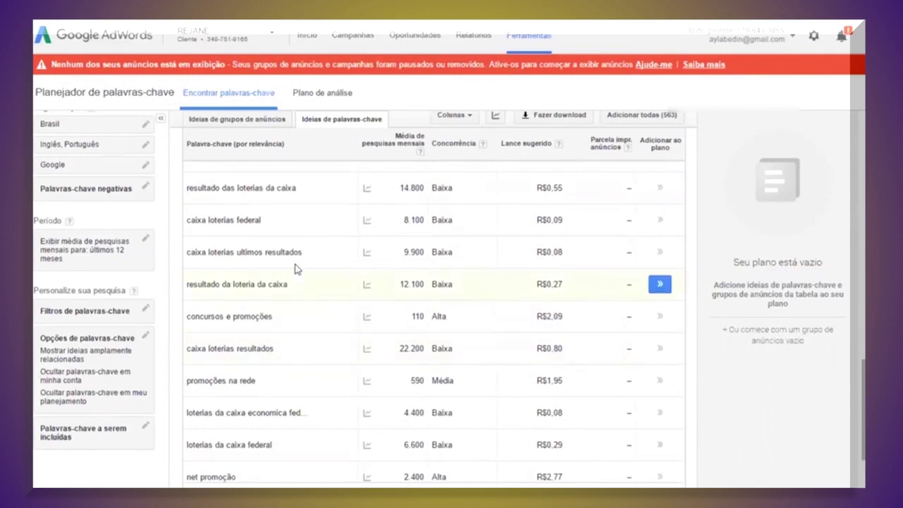
scroll(342, 363, "down", 2)
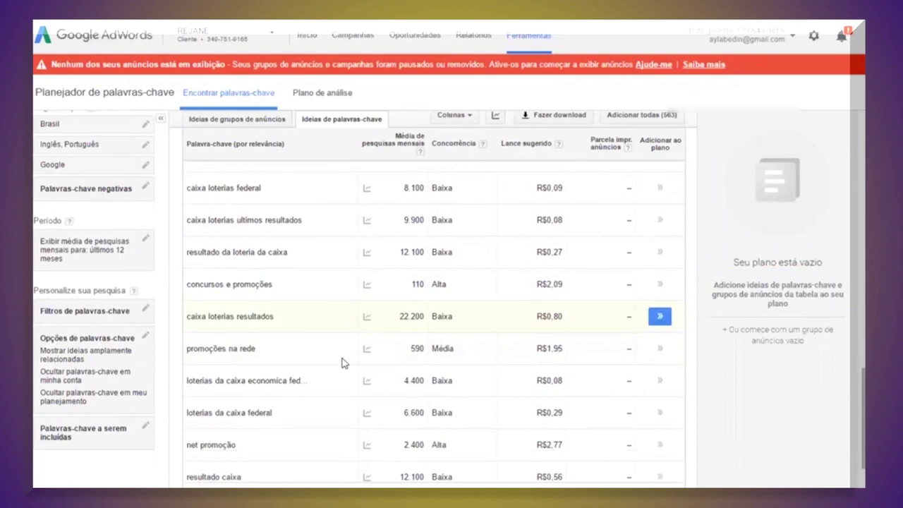
scroll(341, 367, "down", 2)
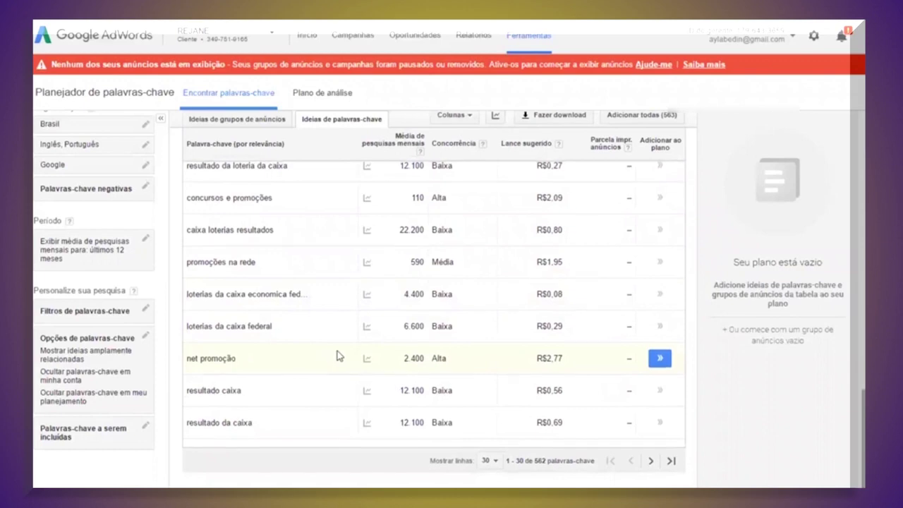
scroll(337, 356, "up", 4)
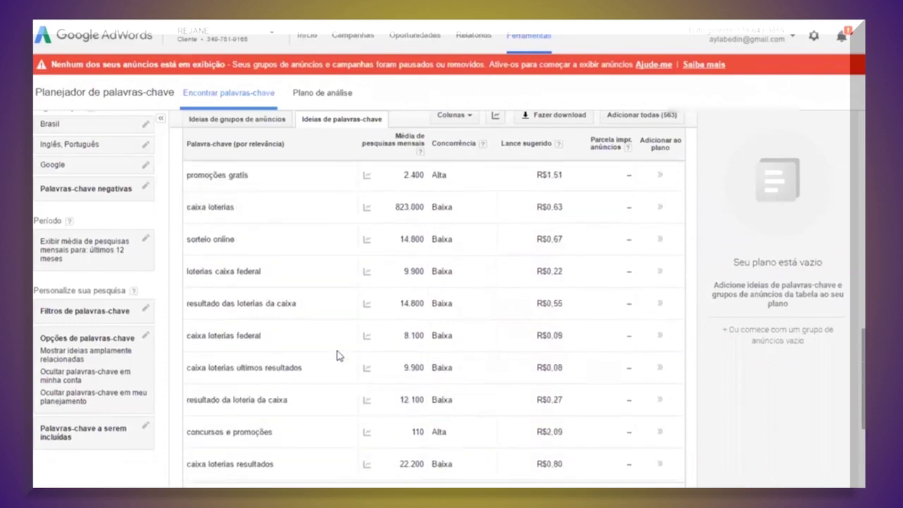
scroll(216, 209, "up", 8)
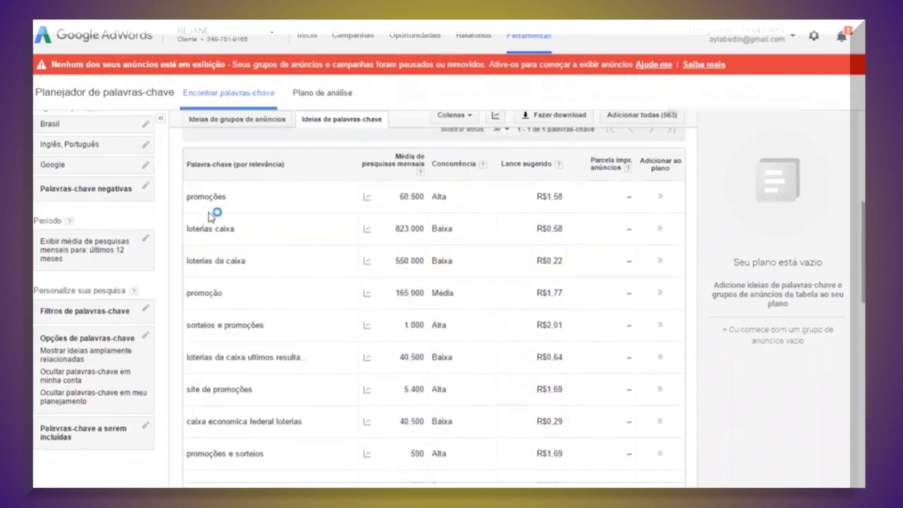
Step: Check the "Tendências dos dispositivos móveis" chart for the phrase, then return to "Detalhamento por dispositivo"
left_click(248, 212)
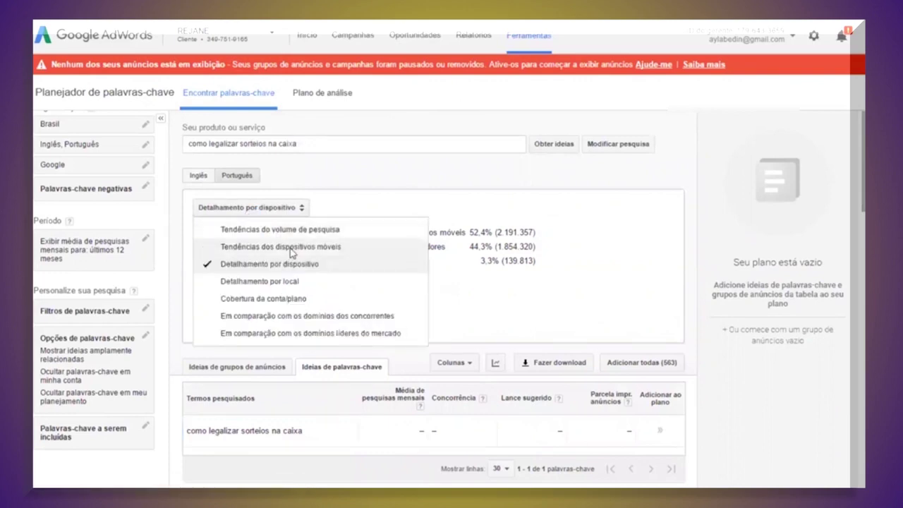
left_click(290, 247)
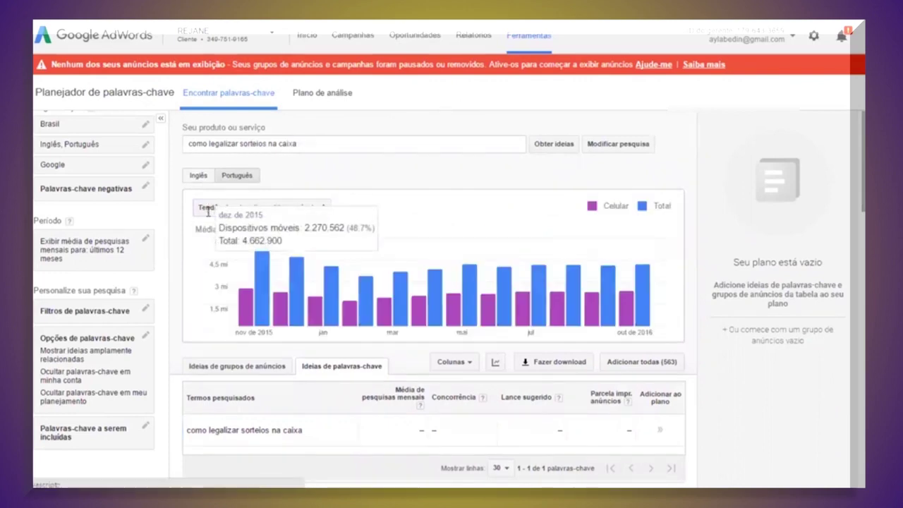
left_click(310, 207)
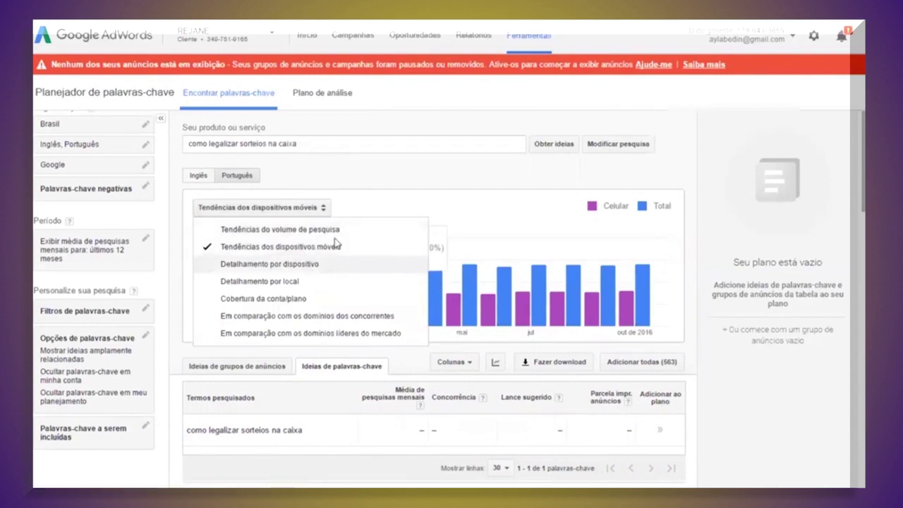
left_click(308, 265)
Step: Leave full-screen view and search Google for "como legalizar sorteios na caixa" in a new browser tab
left_click(324, 144)
left_click_drag(318, 141, 177, 150)
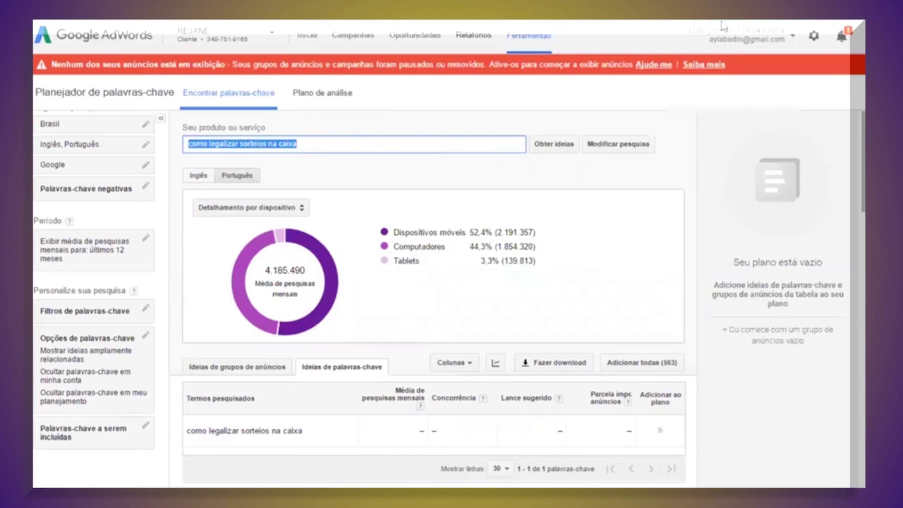
key("F11")
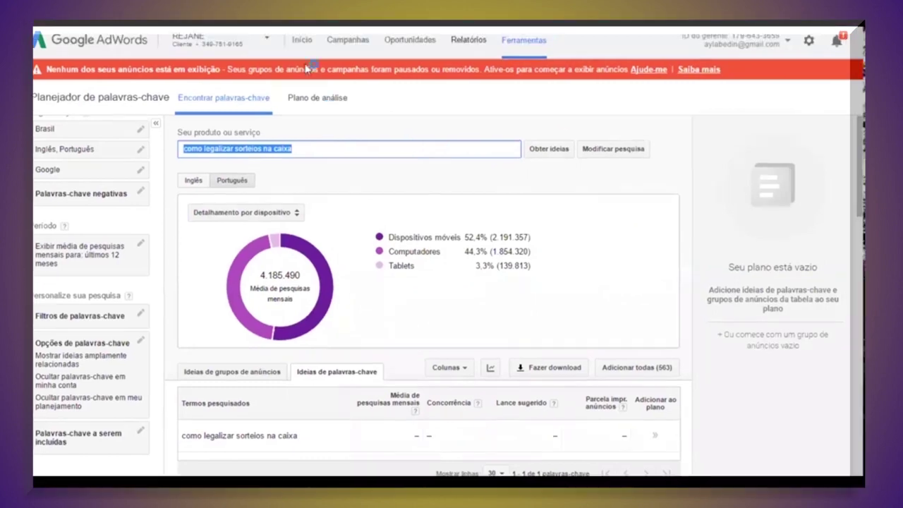
key("ctrl+t")
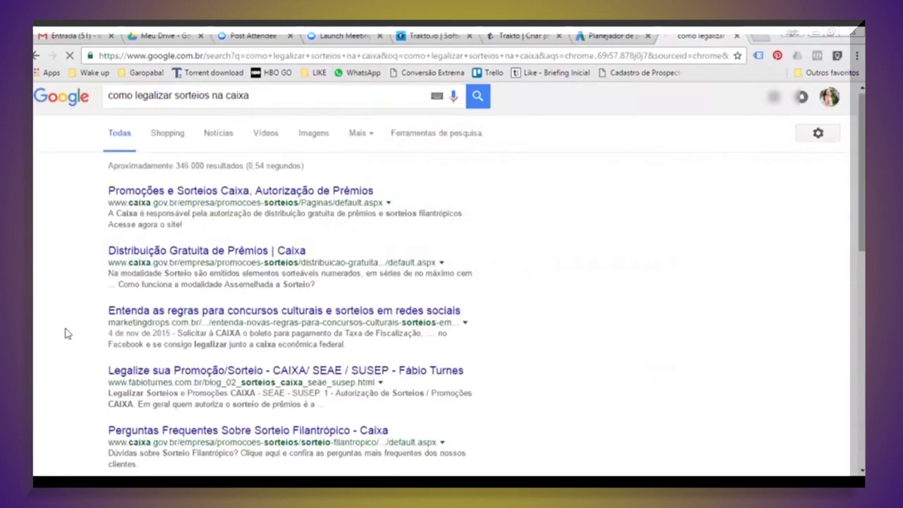
Step: Examine the first organic results and highlight the web address of the "Legalize sua Promoção/Sorteio" result
scroll(70, 303, "down", 3)
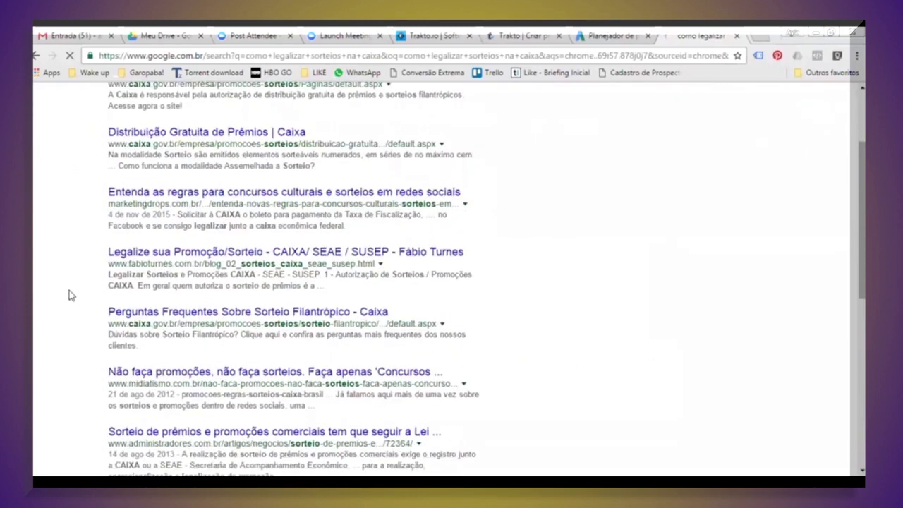
scroll(71, 295, "down", 3)
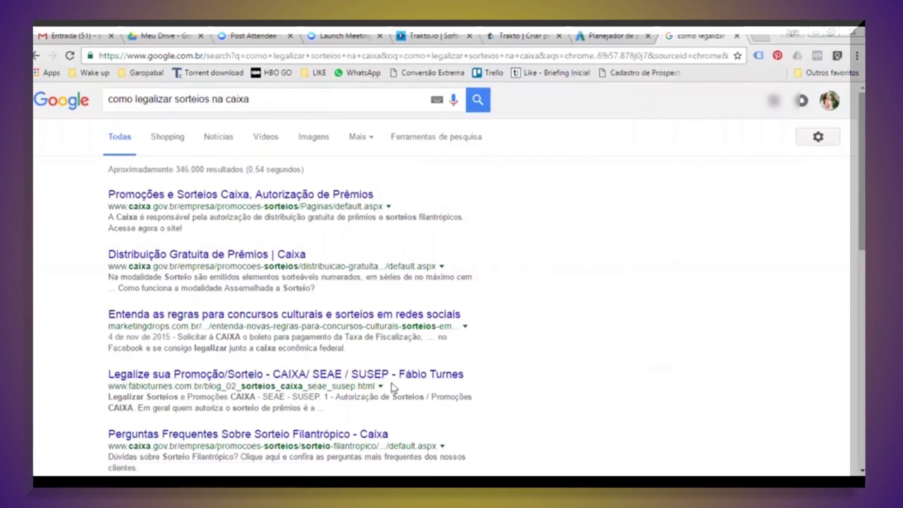
left_click_drag(381, 387, 107, 387)
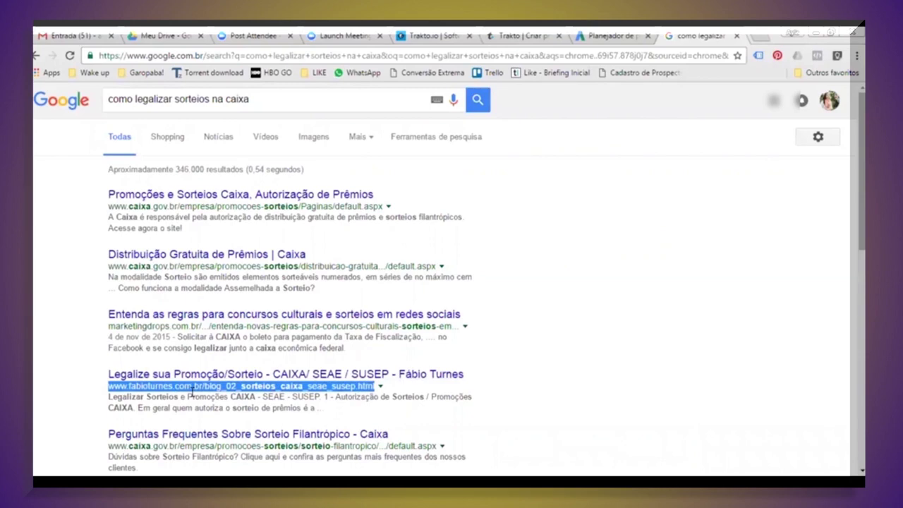
left_click(64, 386)
Step: Review the titles and descriptions of all first-page results down to the related searches, then return to the search term
scroll(63, 386, "down", 1)
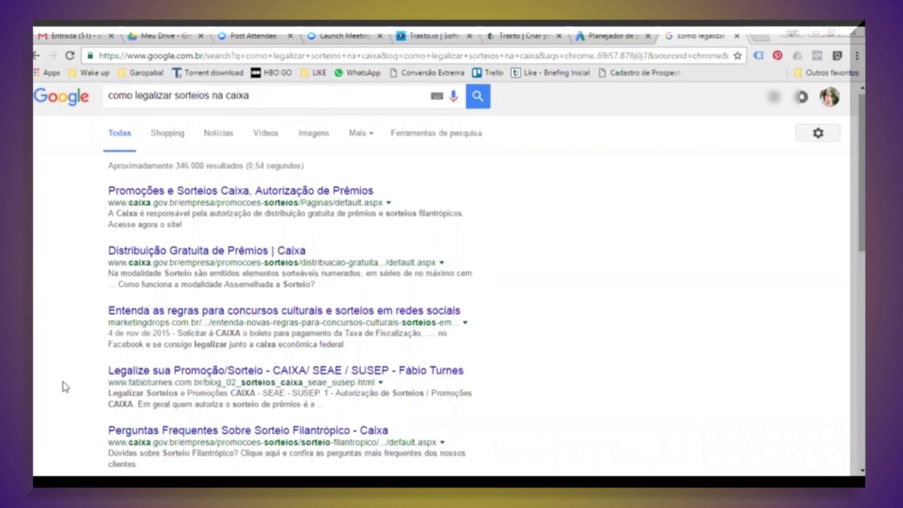
scroll(63, 386, "down", 1)
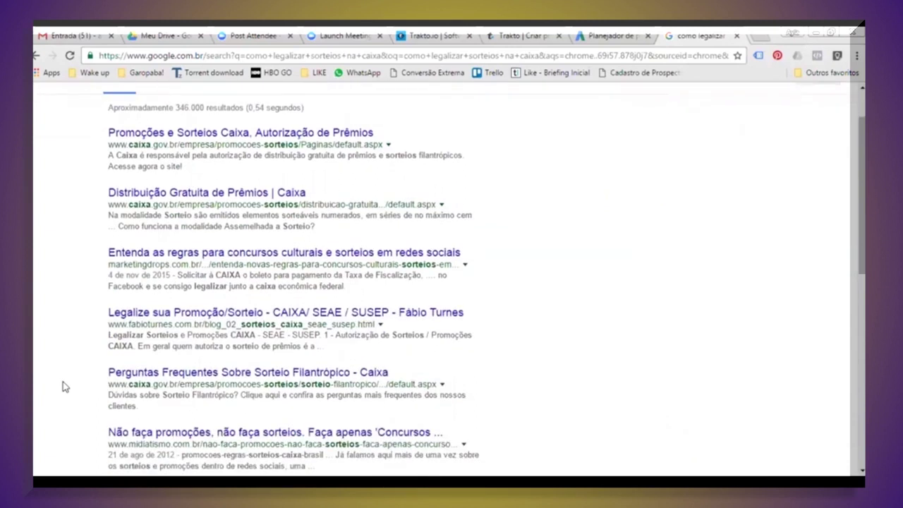
scroll(62, 386, "down", 1)
scroll(62, 386, "up", 2)
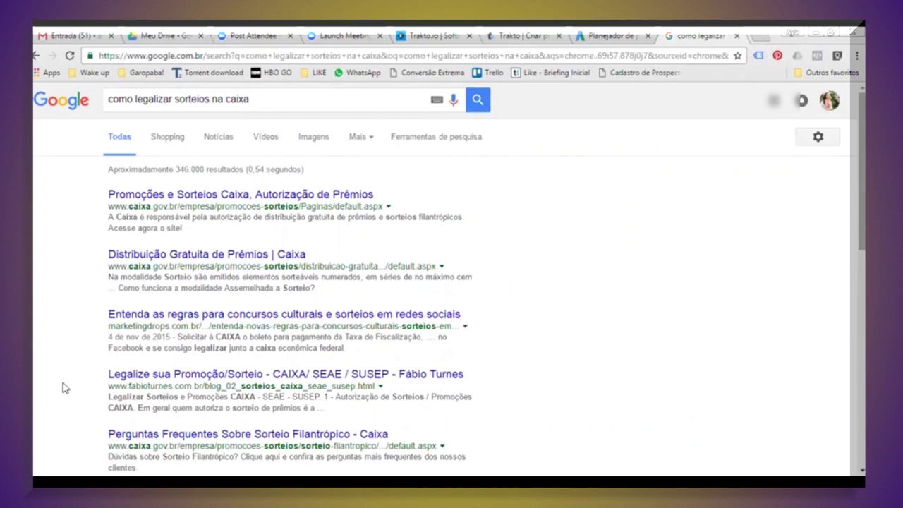
scroll(62, 388, "down", 2)
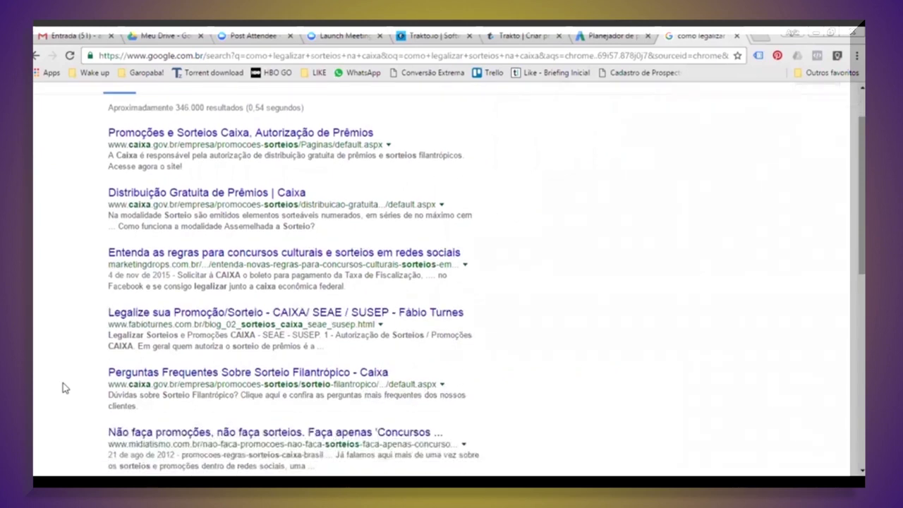
scroll(62, 387, "down", 3)
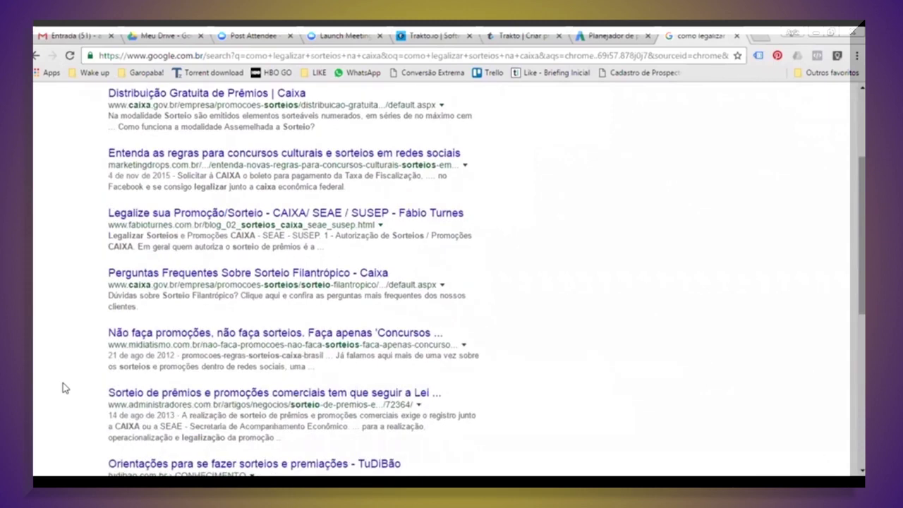
scroll(62, 387, "down", 3)
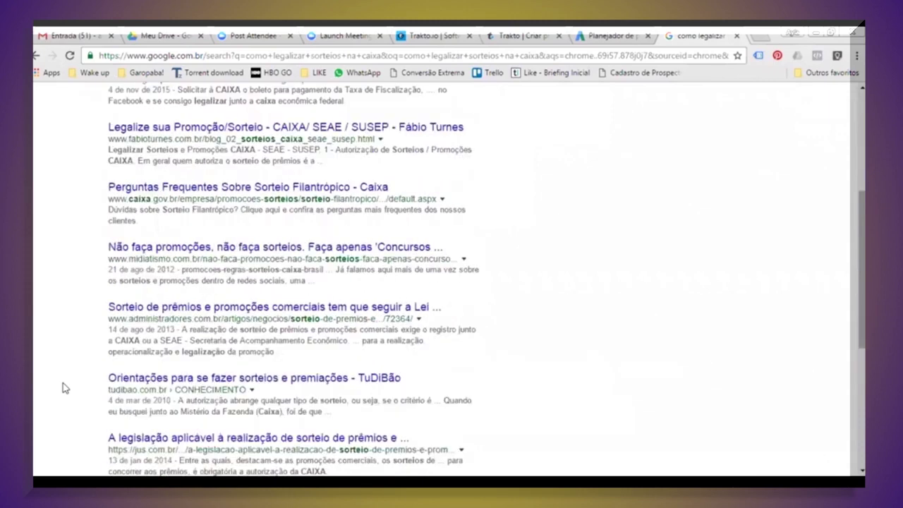
scroll(62, 388, "down", 6)
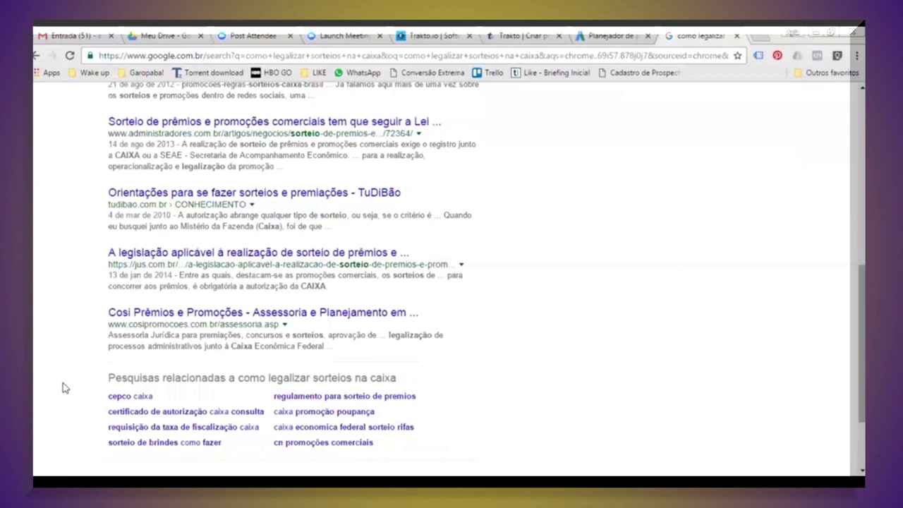
scroll(63, 387, "up", 1)
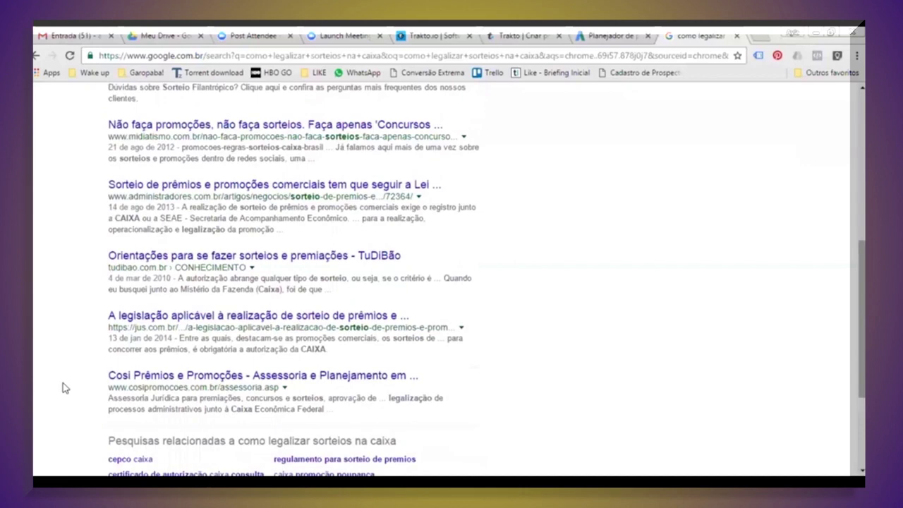
scroll(63, 388, "up", 4)
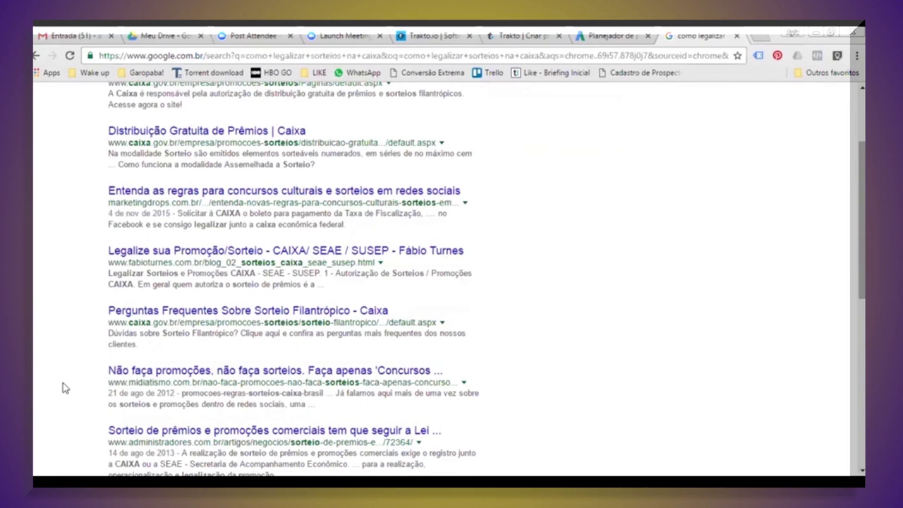
scroll(62, 387, "up", 3)
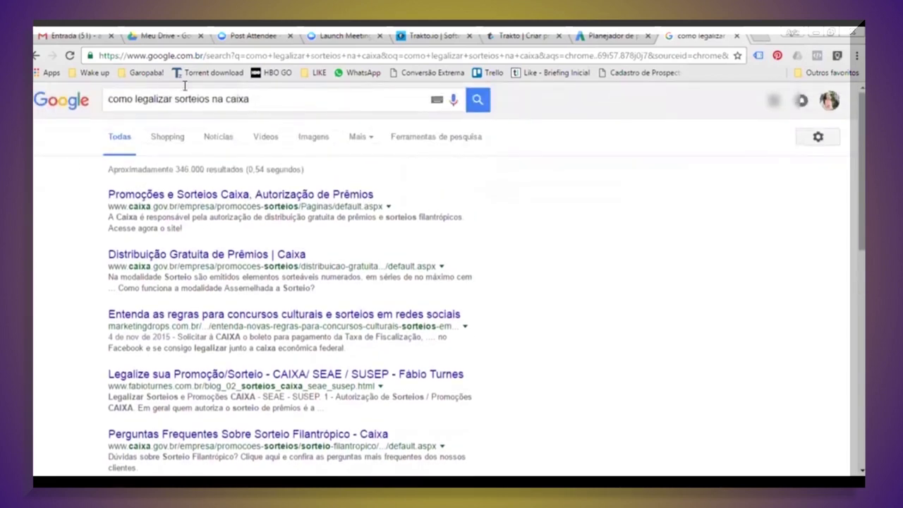
Step: Highlight the search phrase, then examine the "Pesquisas relacionadas" heading and its suggested terms at the end of the results
left_click_drag(282, 100, 104, 99)
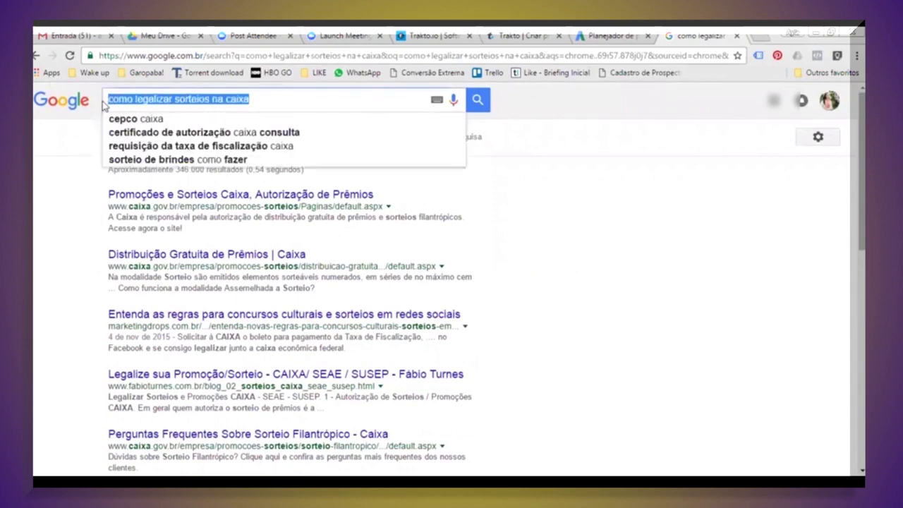
left_click(56, 256)
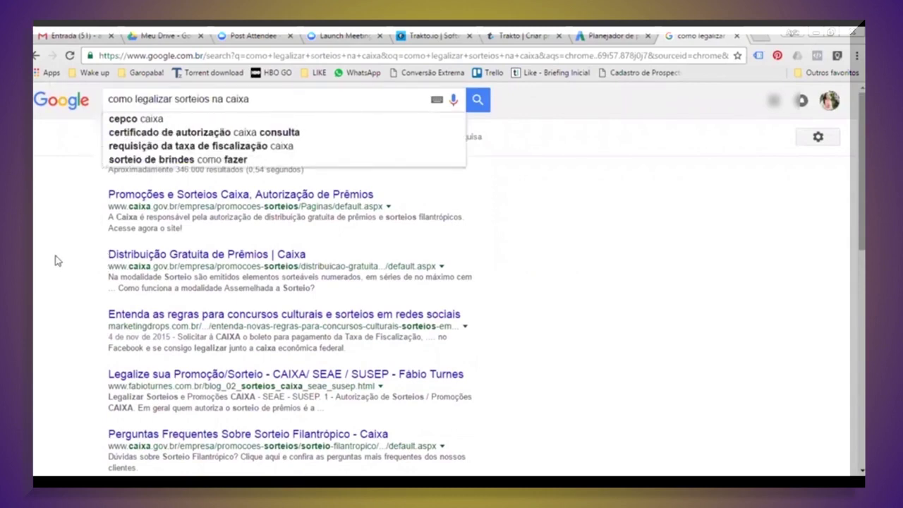
scroll(57, 261, "down", 2)
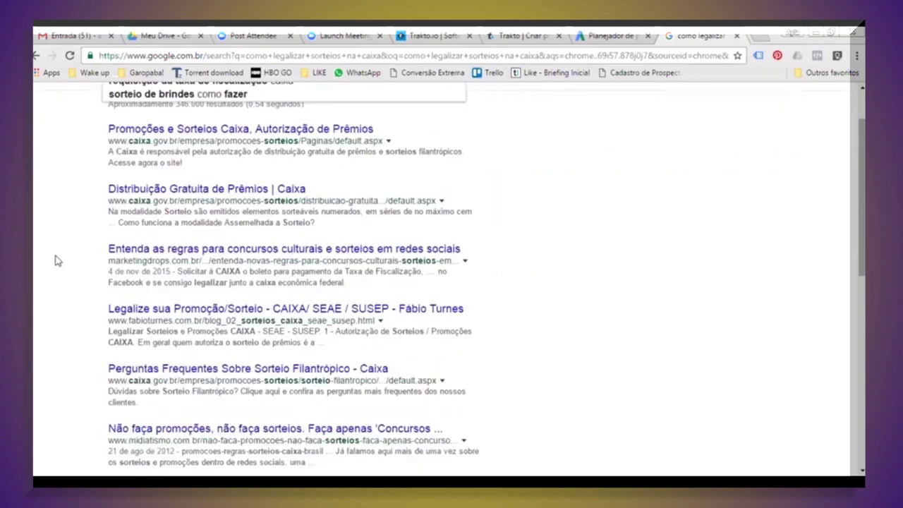
scroll(58, 261, "down", 2)
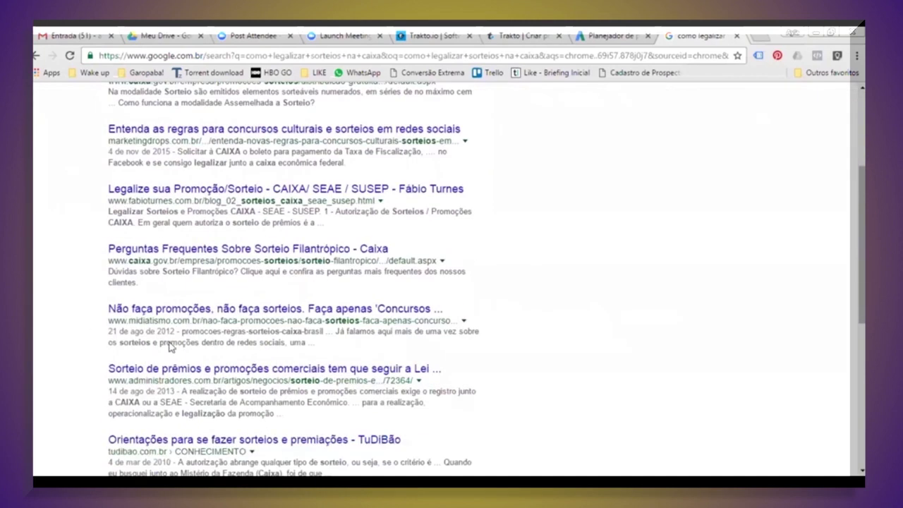
scroll(170, 346, "down", 1)
scroll(97, 269, "down", 5)
triple_click(96, 269)
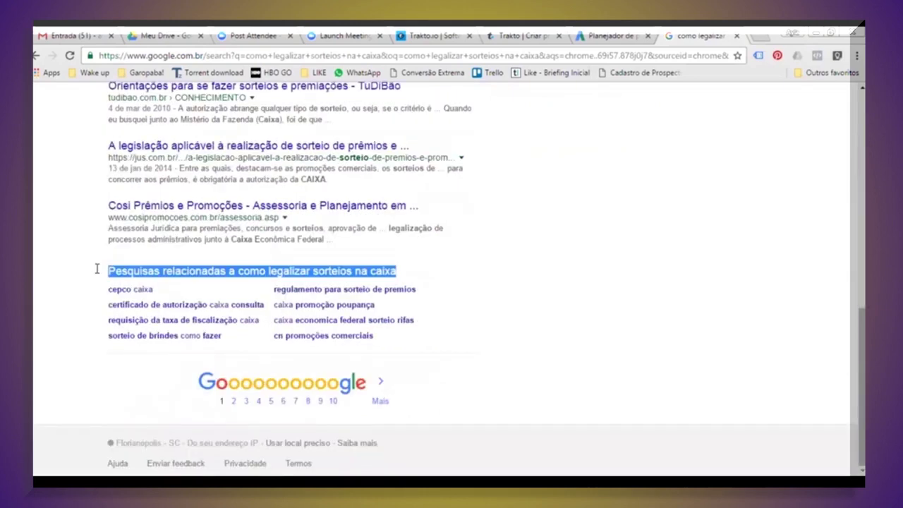
left_click_drag(403, 337, 111, 295)
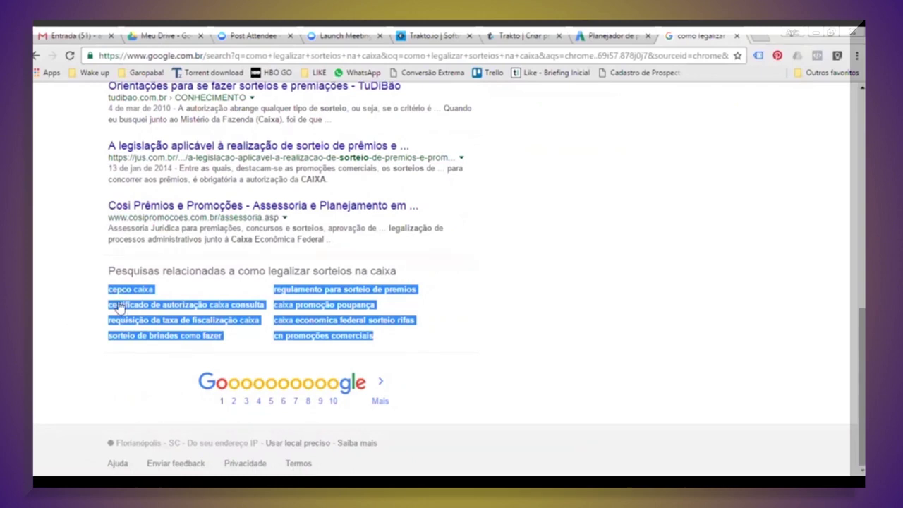
left_click(119, 307)
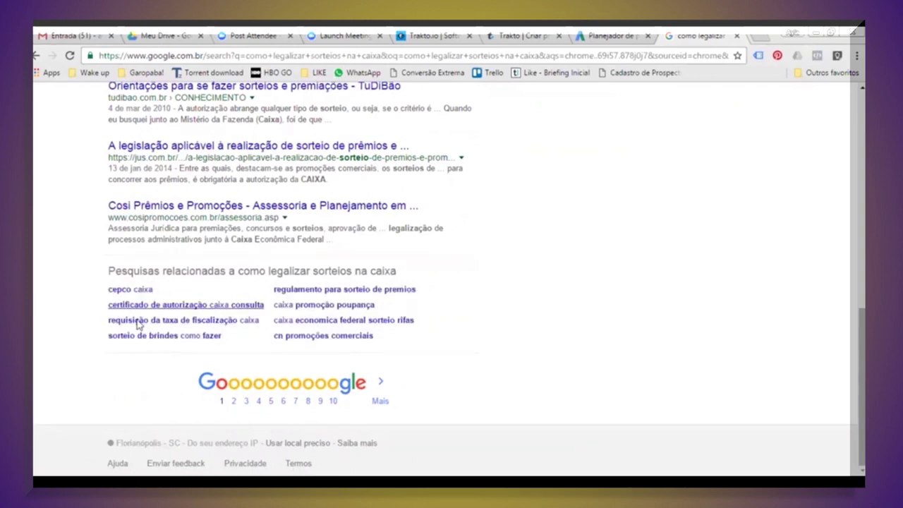
Step: Examine the related searches for "como legalizar sorteios na caixa", highlighting "cepco caixa" and the other suggested terms
left_click(257, 313)
left_click_drag(171, 291, 84, 287)
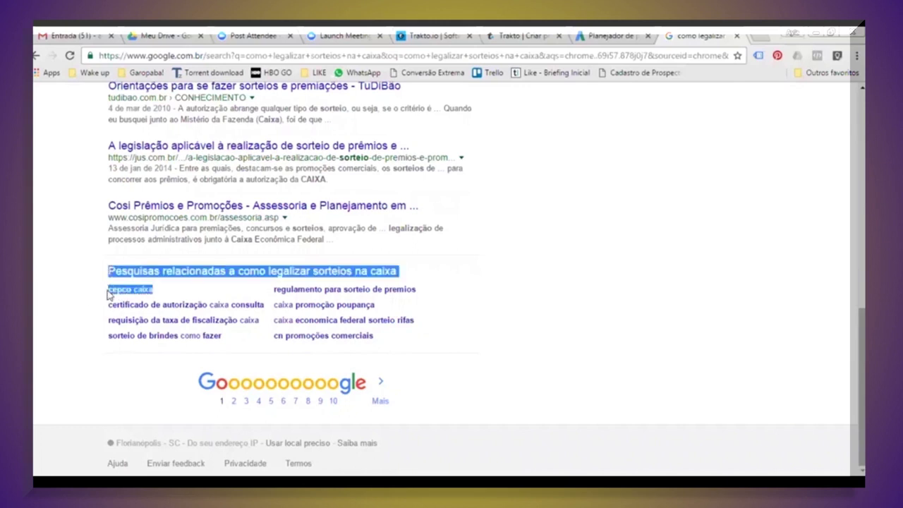
left_click(43, 331)
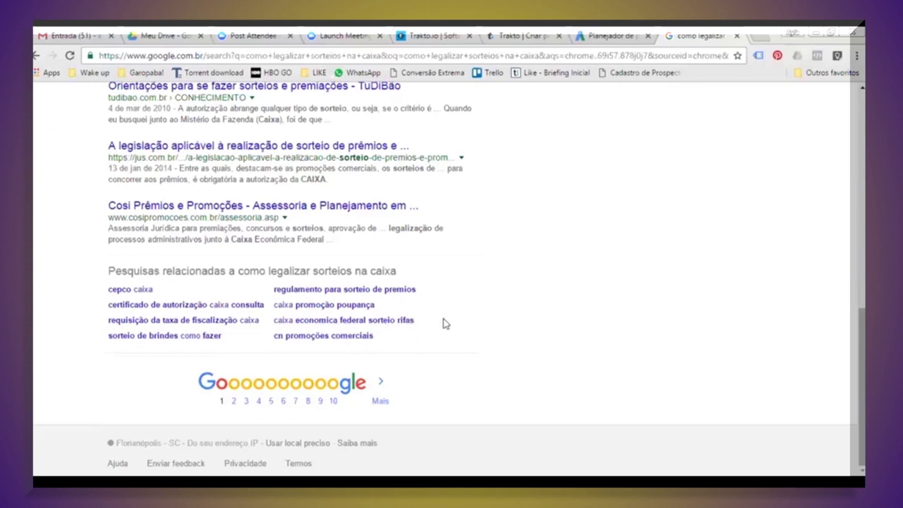
left_click_drag(417, 319, 446, 308)
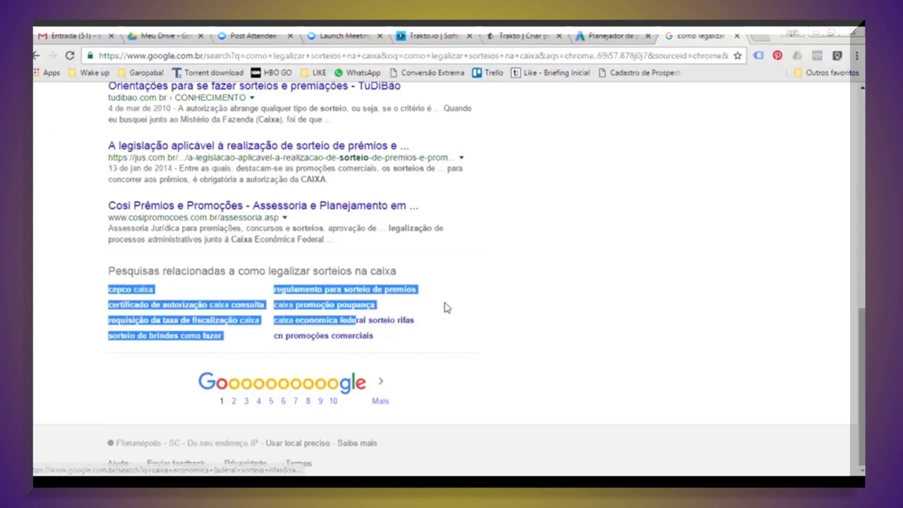
left_click(441, 309)
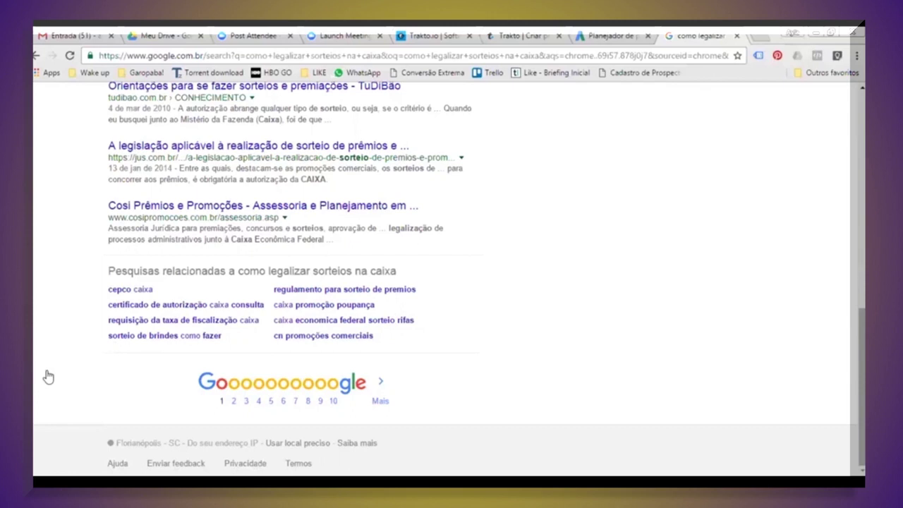
left_click_drag(165, 288, 100, 288)
left_click(74, 314)
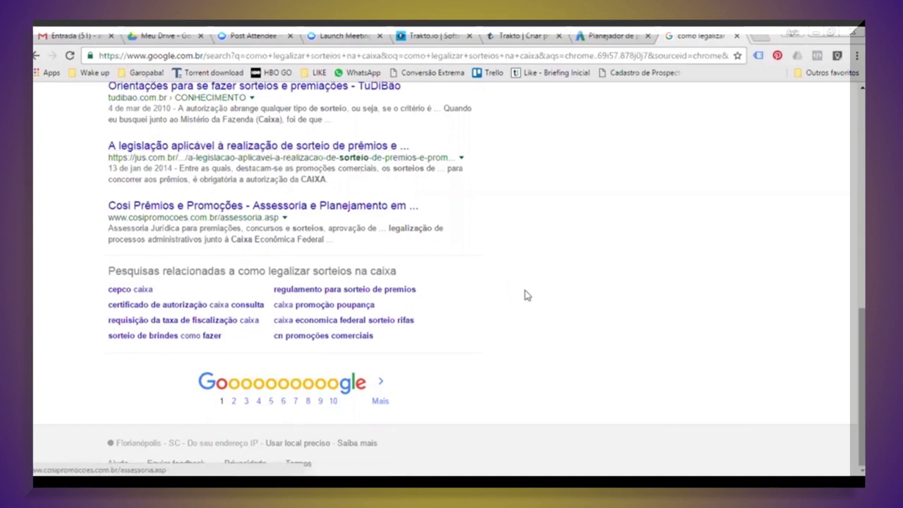
Step: Replace the Google query with "coaching para executivos" and run the search
scroll(532, 300, "up", 1)
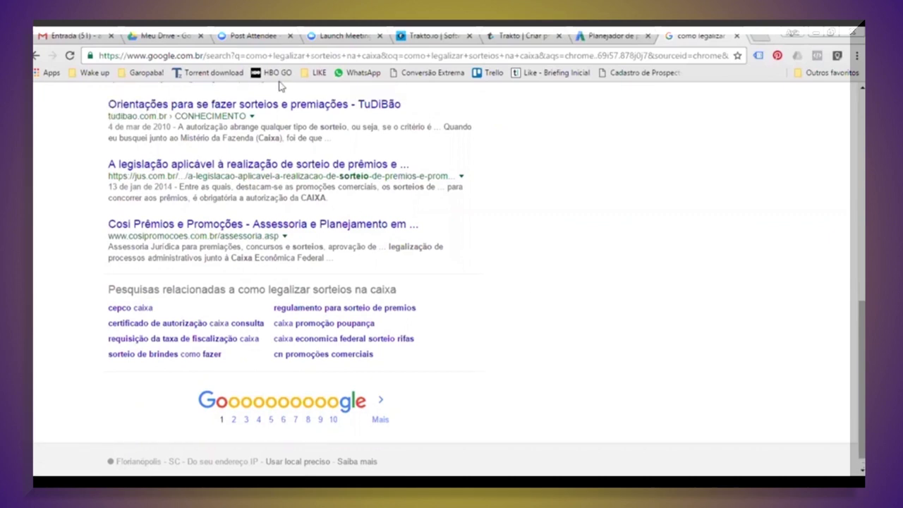
scroll(104, 104, "up", 2)
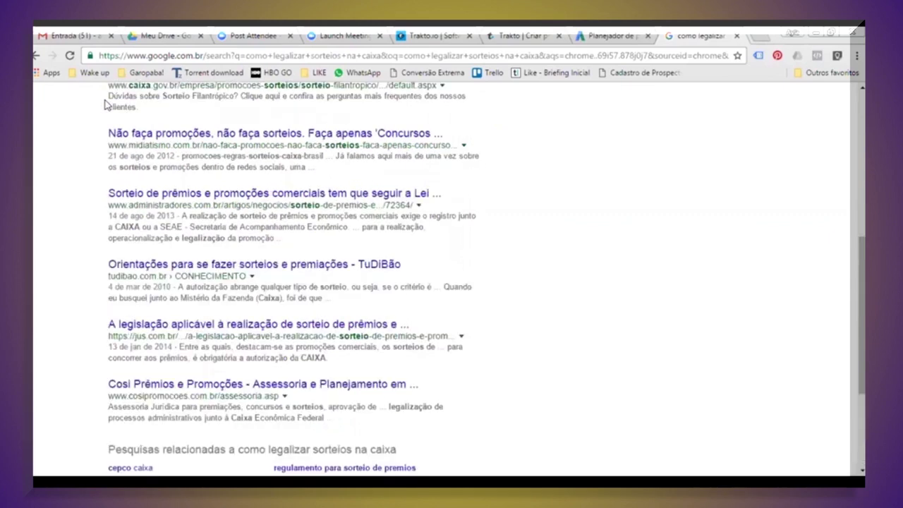
scroll(104, 105, "up", 5)
triple_click(104, 103)
type("coaching para e")
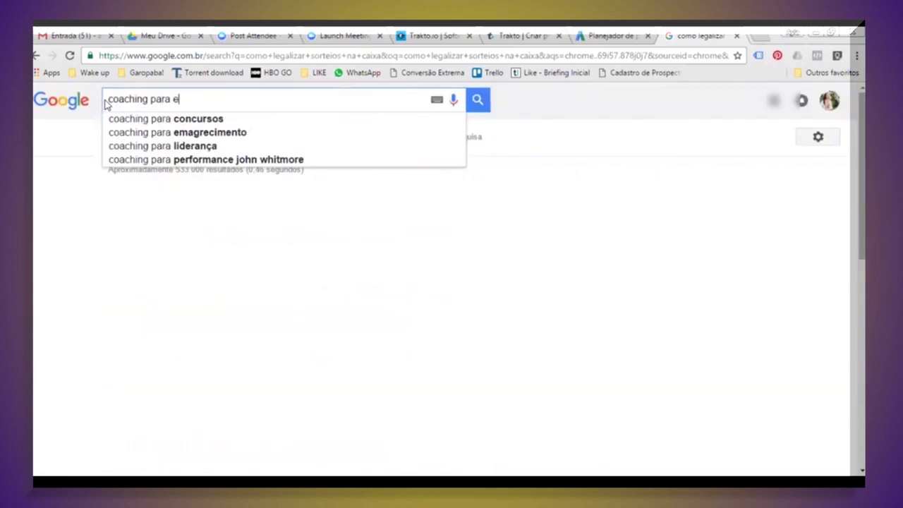
type("xecutivos")
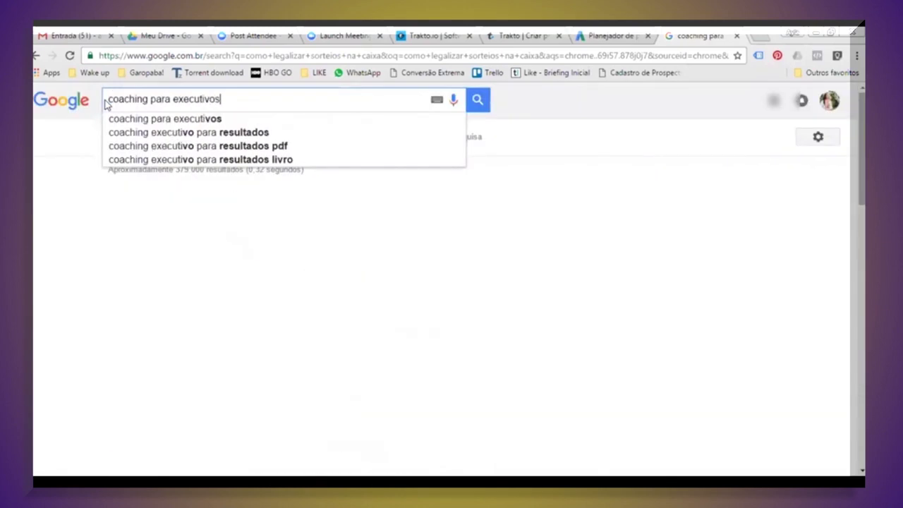
key("Return")
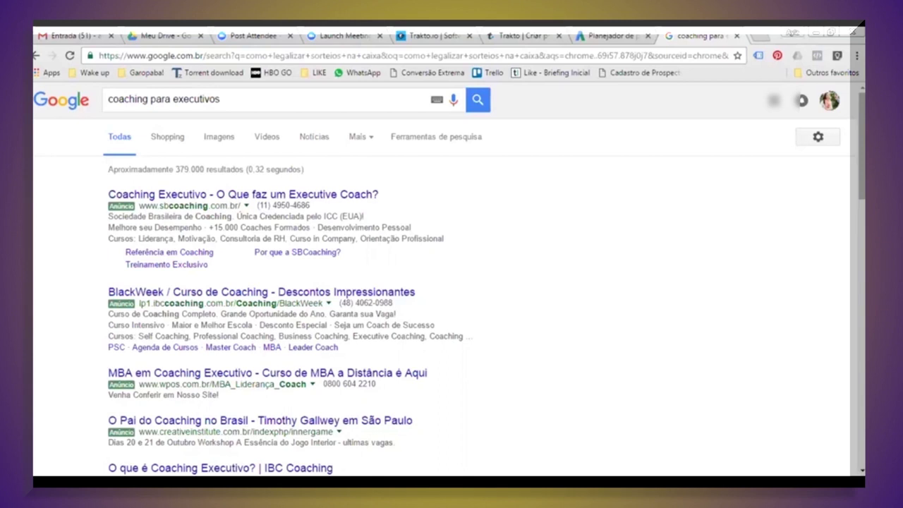
Step: Review the ads and organic results for "coaching para executivos" down to the end of the first page, then return to the first ad
scroll(449, 282, "down", 2)
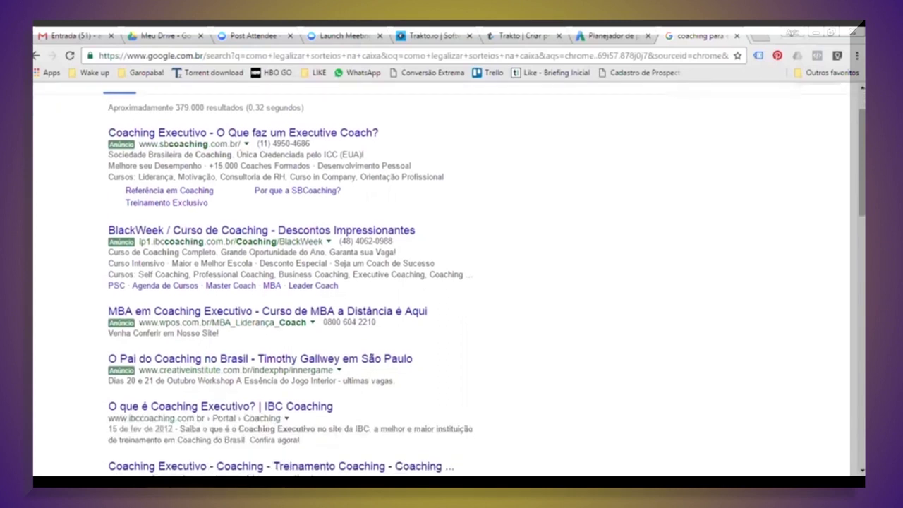
scroll(449, 282, "down", 2)
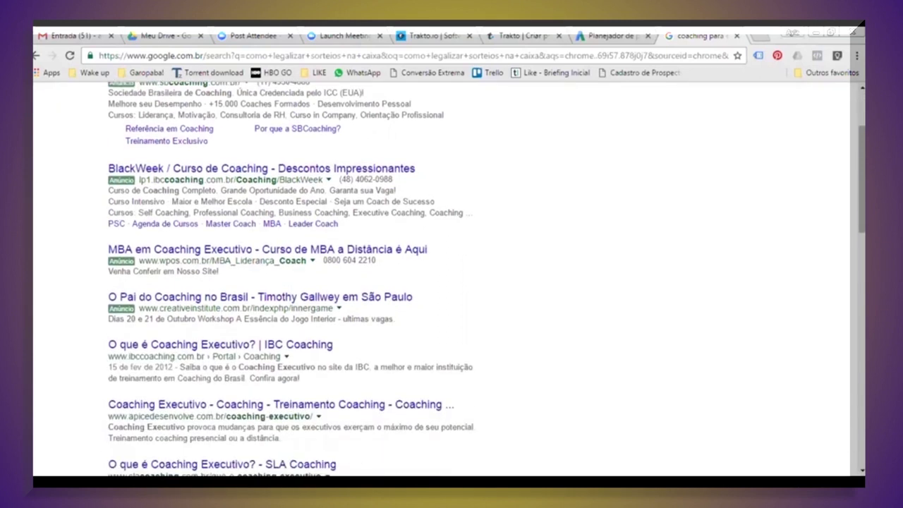
scroll(449, 282, "down", 5)
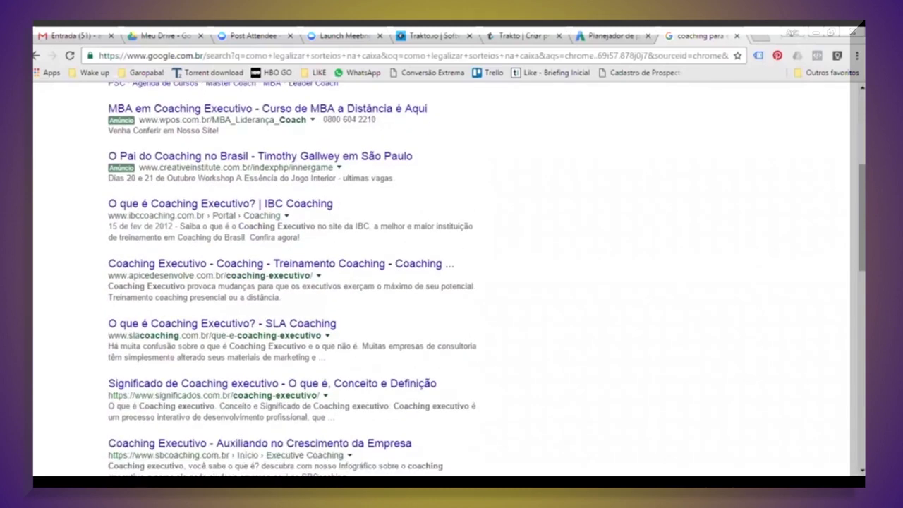
scroll(449, 282, "down", 5)
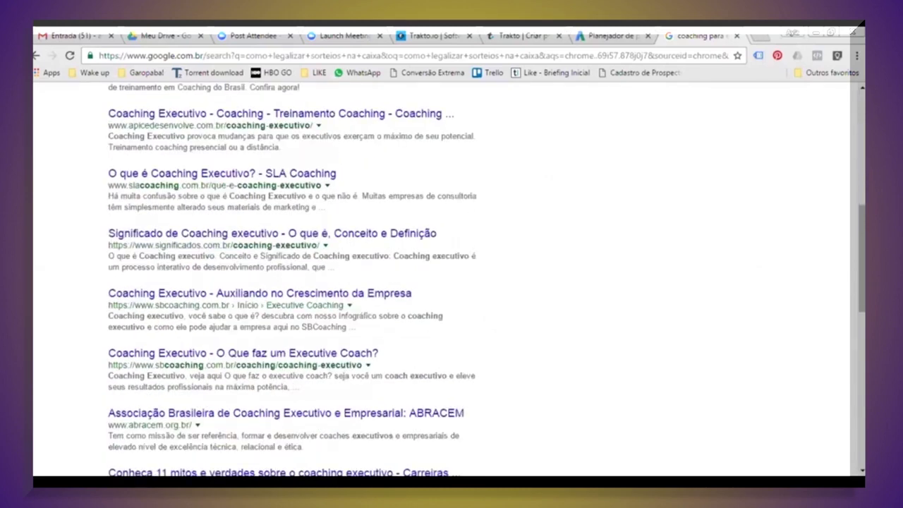
scroll(449, 282, "down", 5)
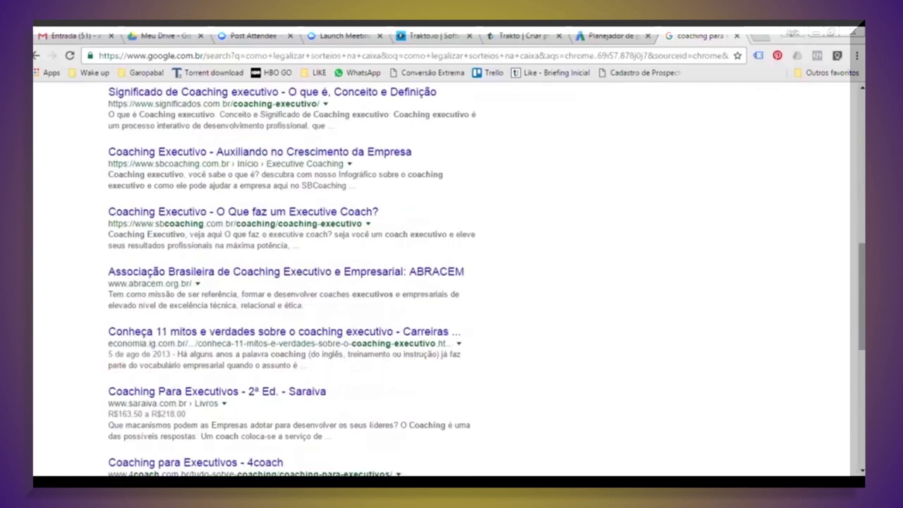
scroll(449, 282, "down", 7)
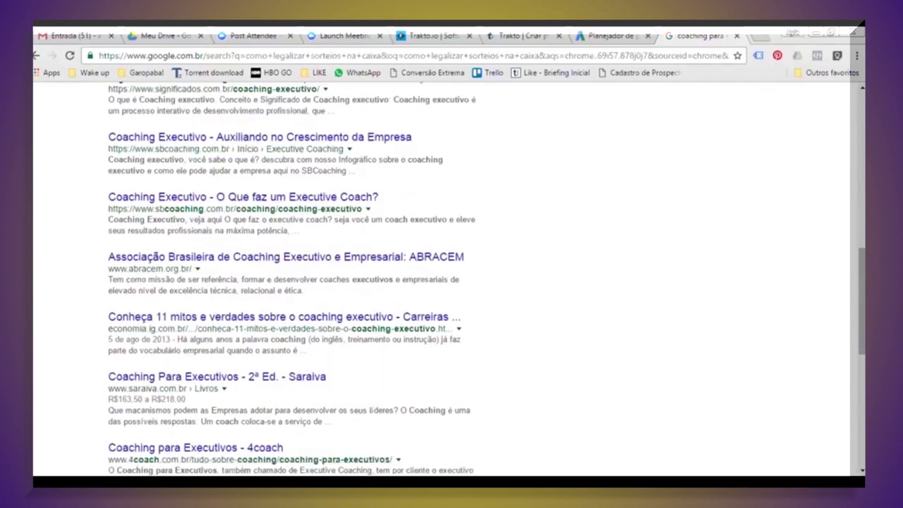
scroll(35, 236, "down", 6)
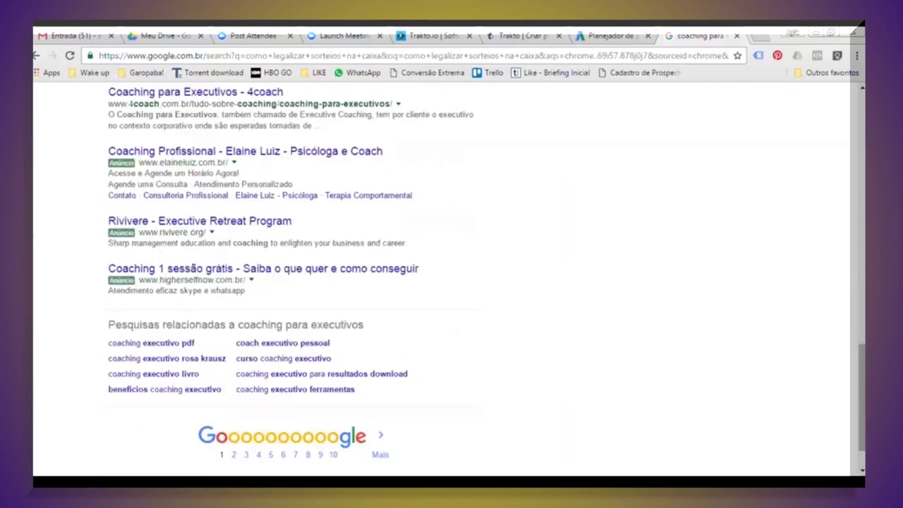
scroll(35, 236, "up", 8)
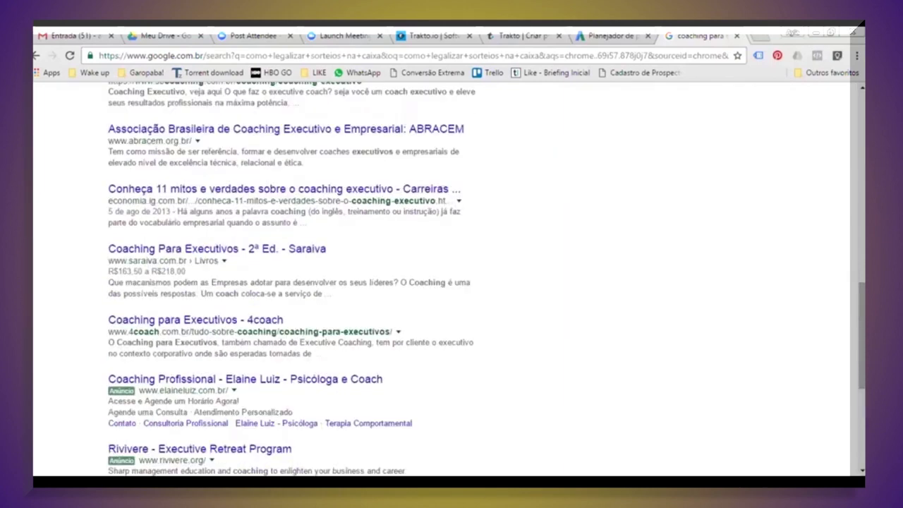
scroll(448, 283, "up", 5)
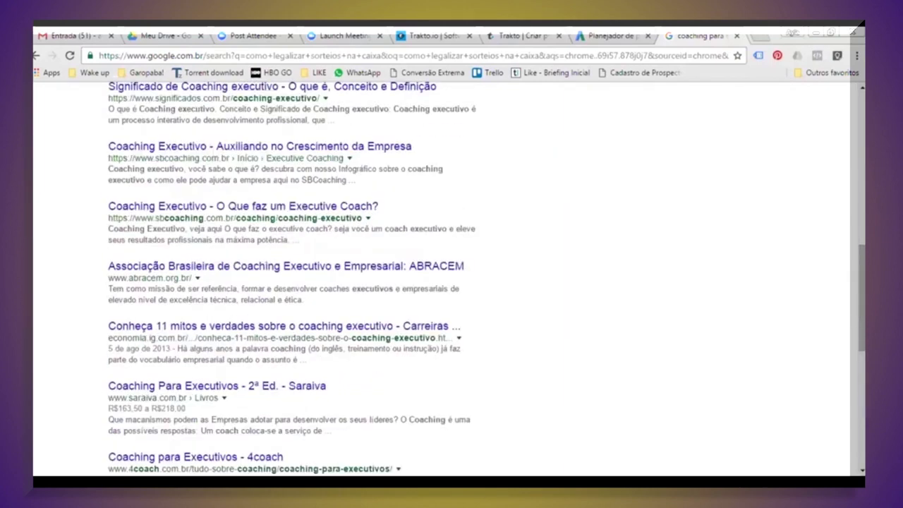
scroll(449, 283, "up", 8)
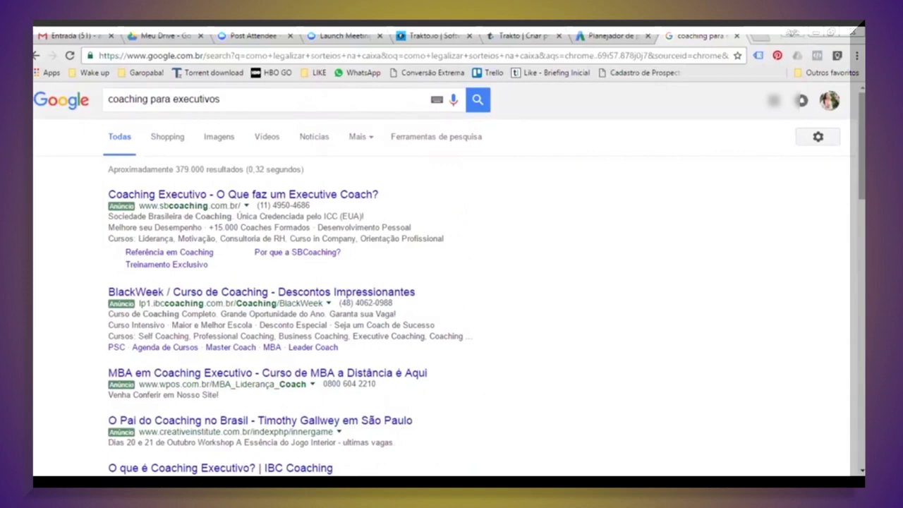
Step: Highlight the "Pesquisas relacionadas a coaching para executivos" block with its suggested terms, then return to the search term
scroll(449, 282, "down", 2)
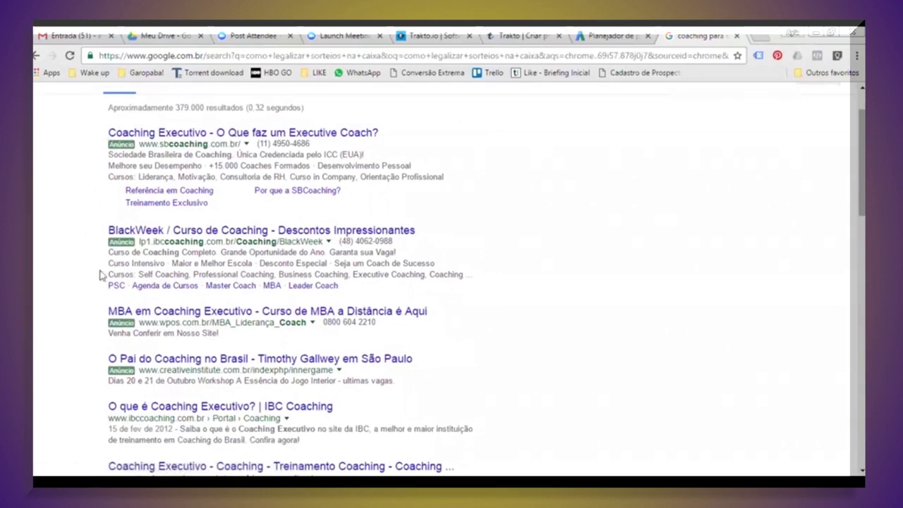
scroll(449, 282, "down", 2)
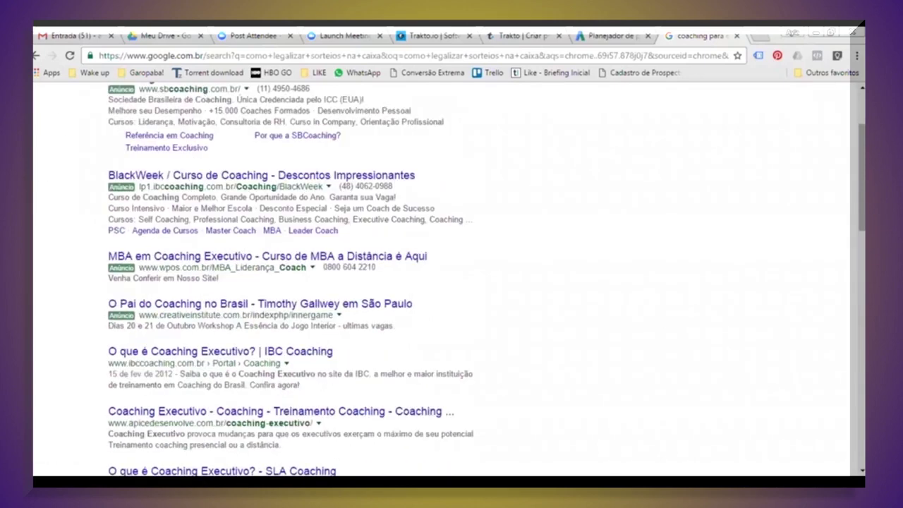
scroll(449, 282, "down", 10)
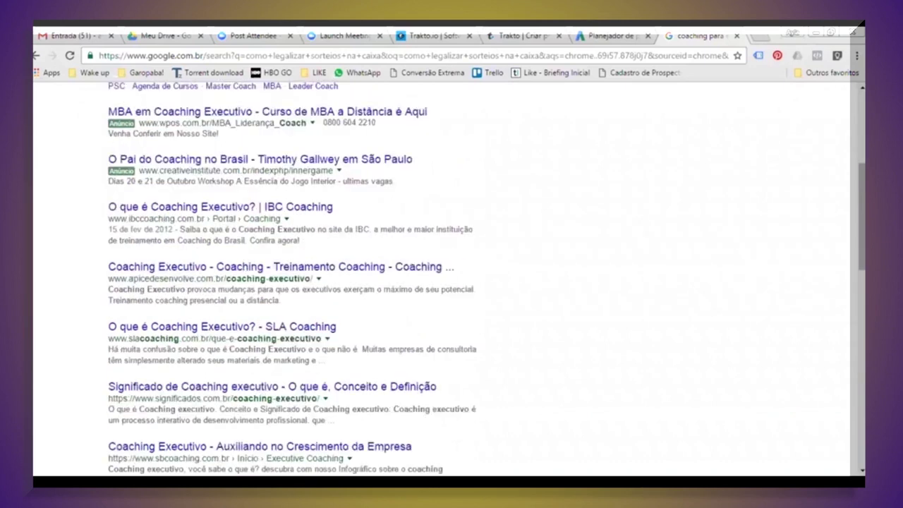
scroll(161, 264, "down", 4)
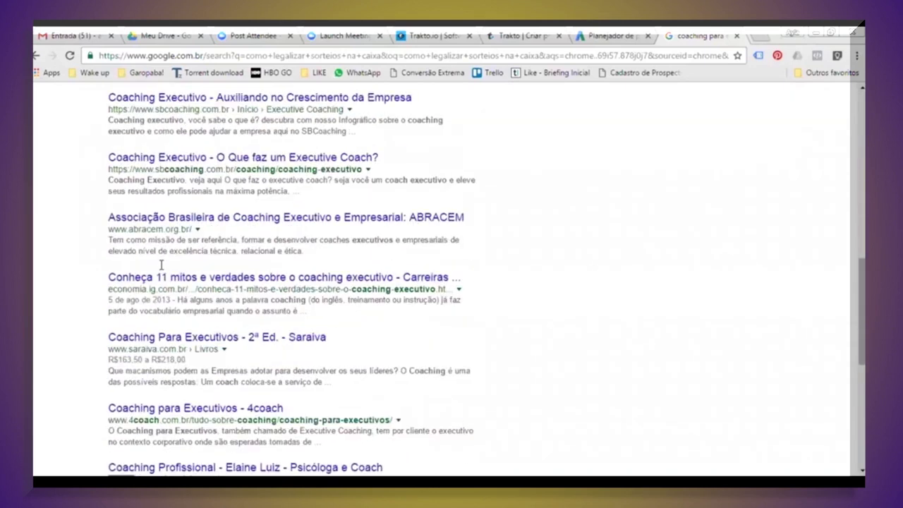
scroll(336, 393, "down", 6)
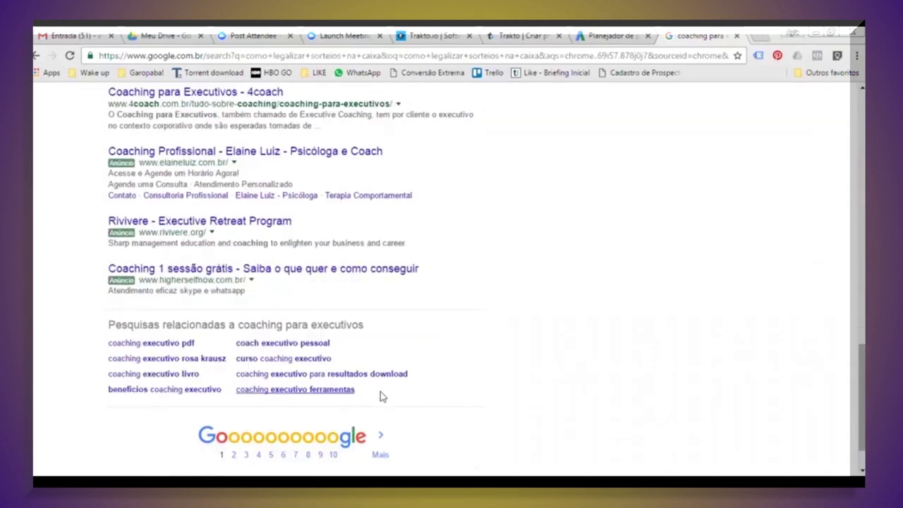
left_click_drag(380, 396, 90, 351)
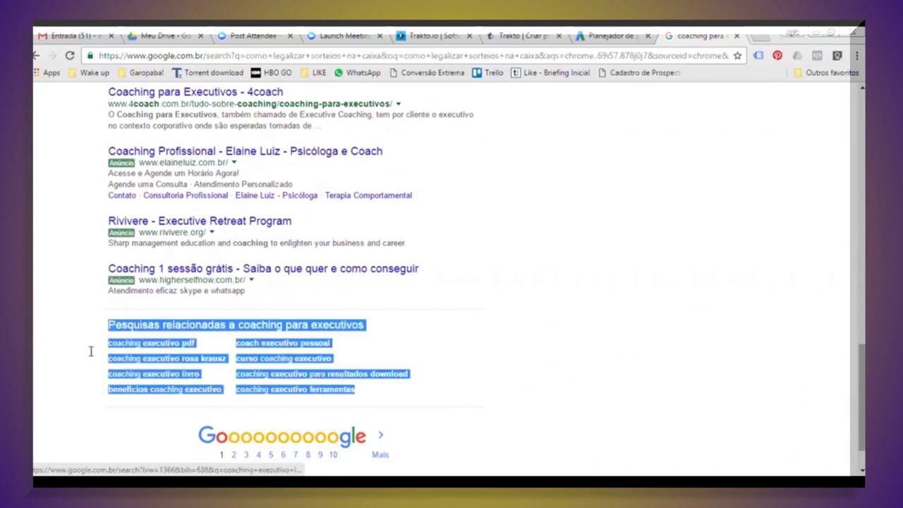
left_click(453, 346)
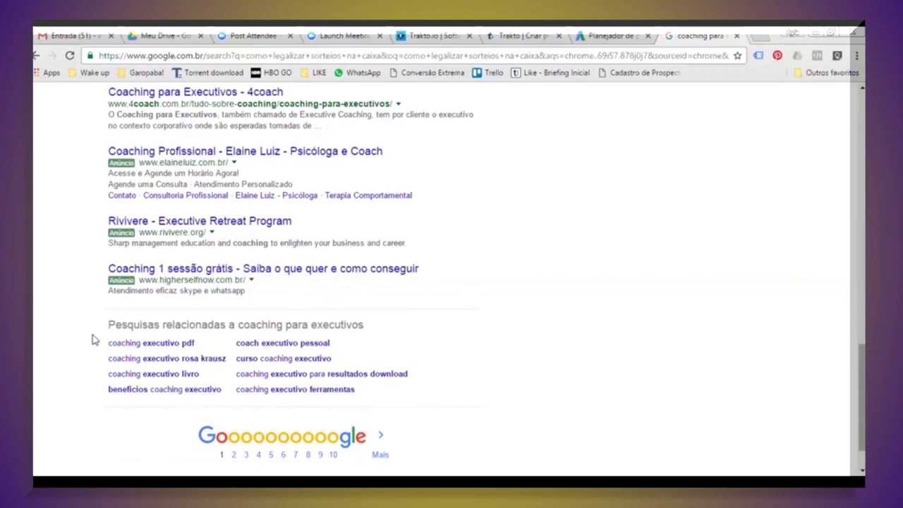
scroll(91, 340, "up", 1)
scroll(92, 340, "up", 4)
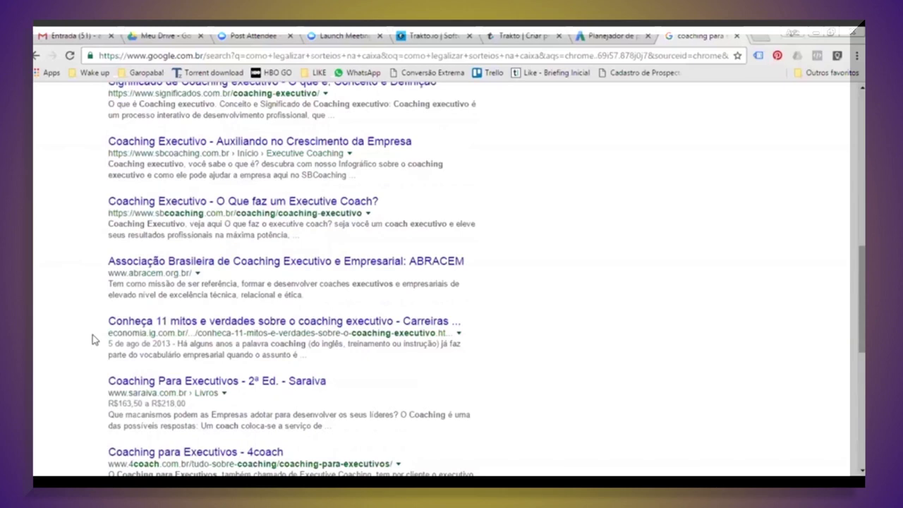
scroll(91, 340, "up", 8)
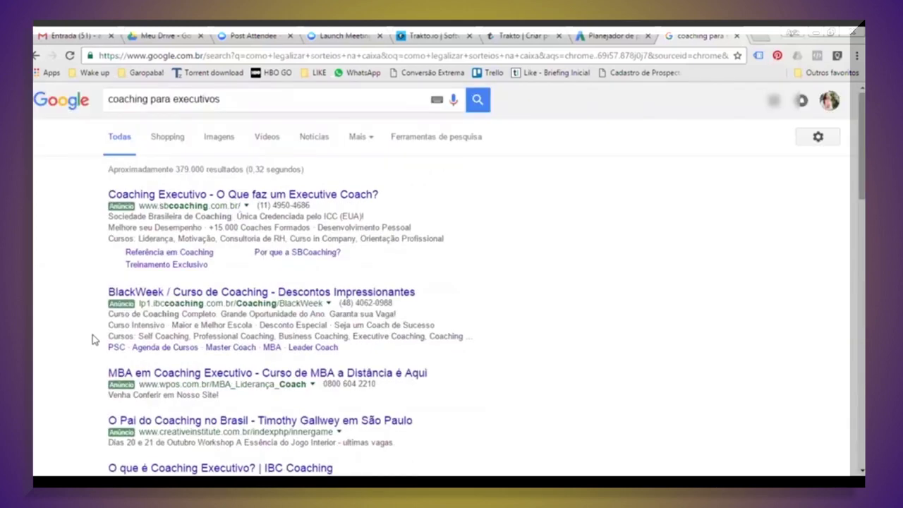